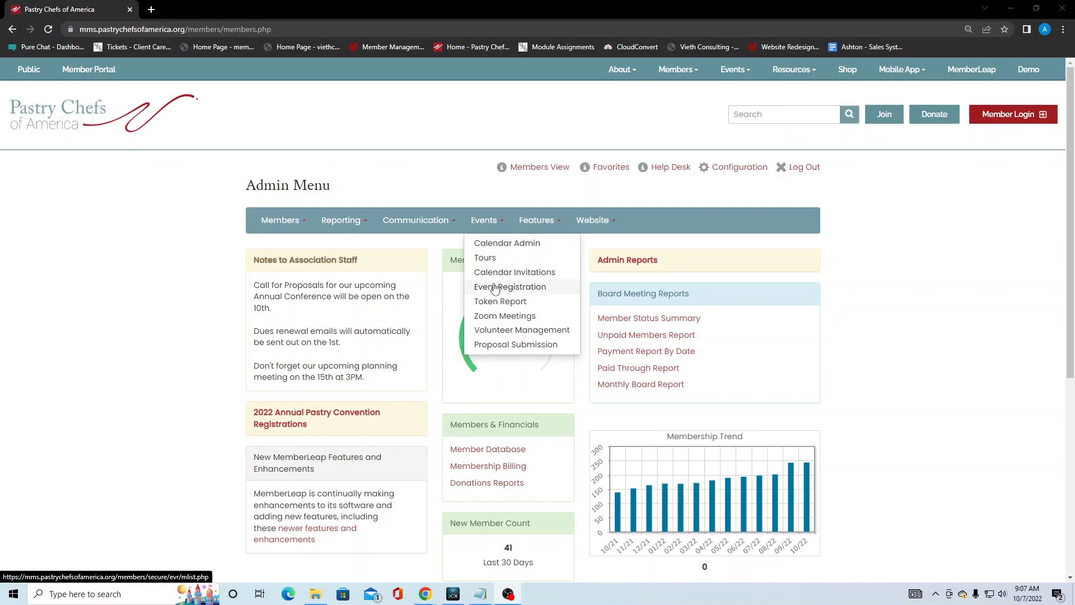
Open Test Event from the event registration list for changing and continue to its event packages page
left_click(493, 287)
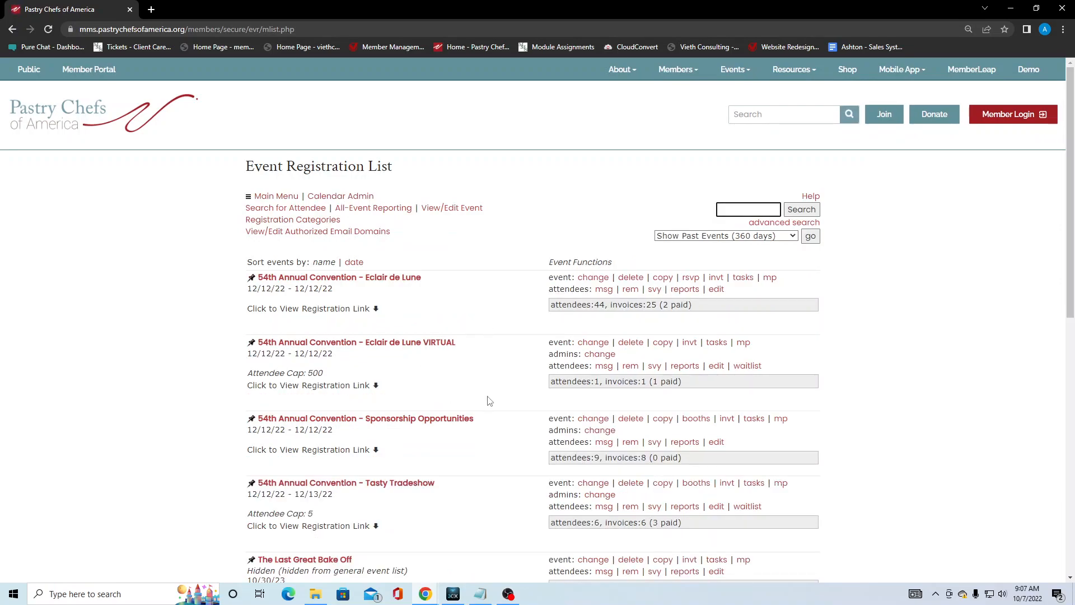
scroll(498, 483, "down", 4)
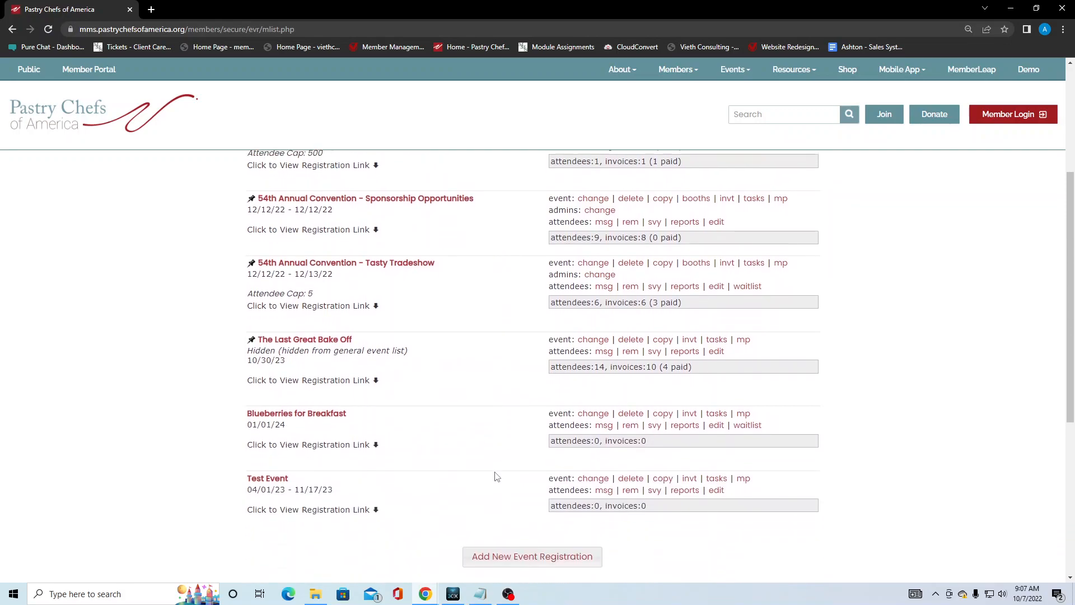
left_click(592, 477)
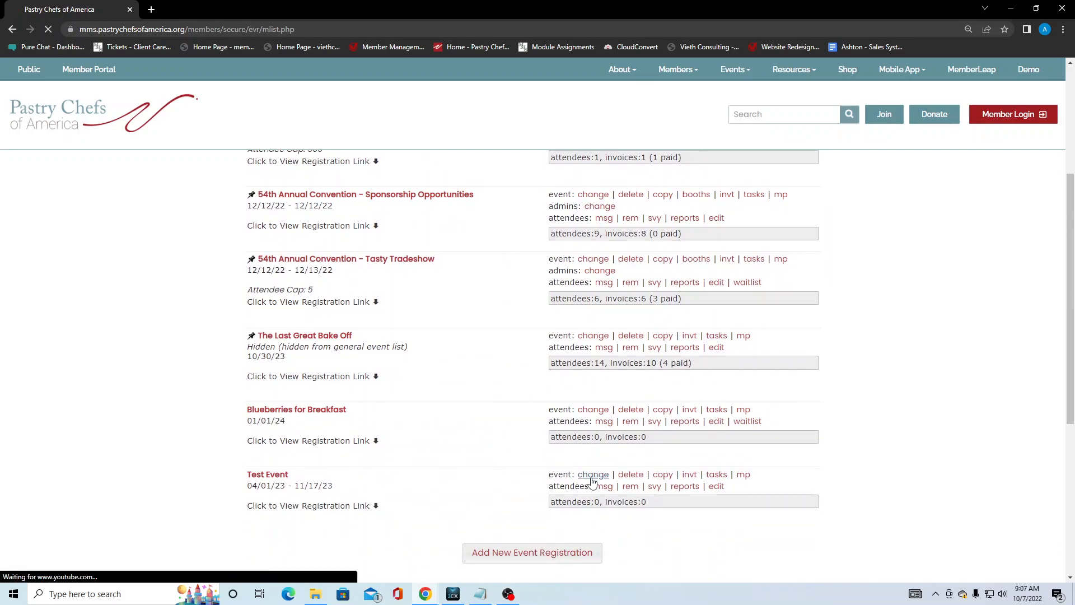
scroll(154, 370, "down", 12)
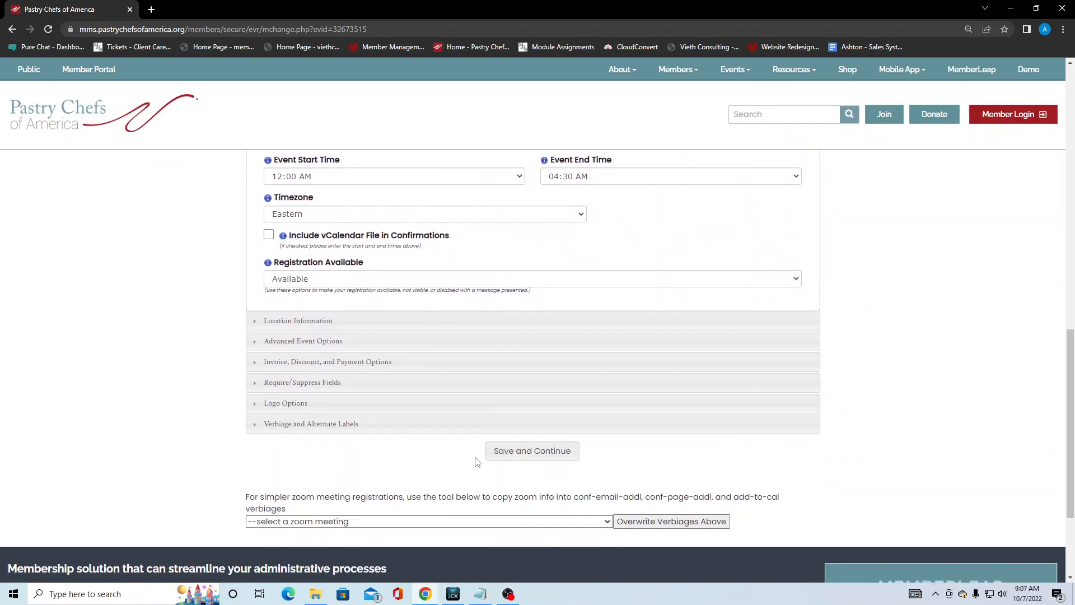
left_click(524, 459)
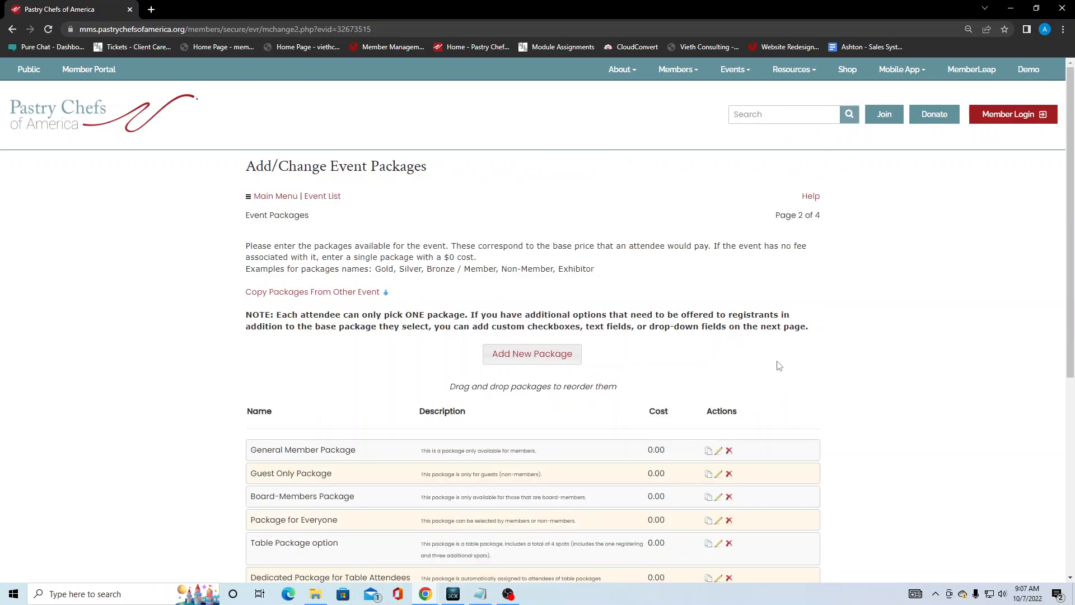
Copy the General Member Package within Test Event and confirm the duplication
scroll(891, 367, "down", 2)
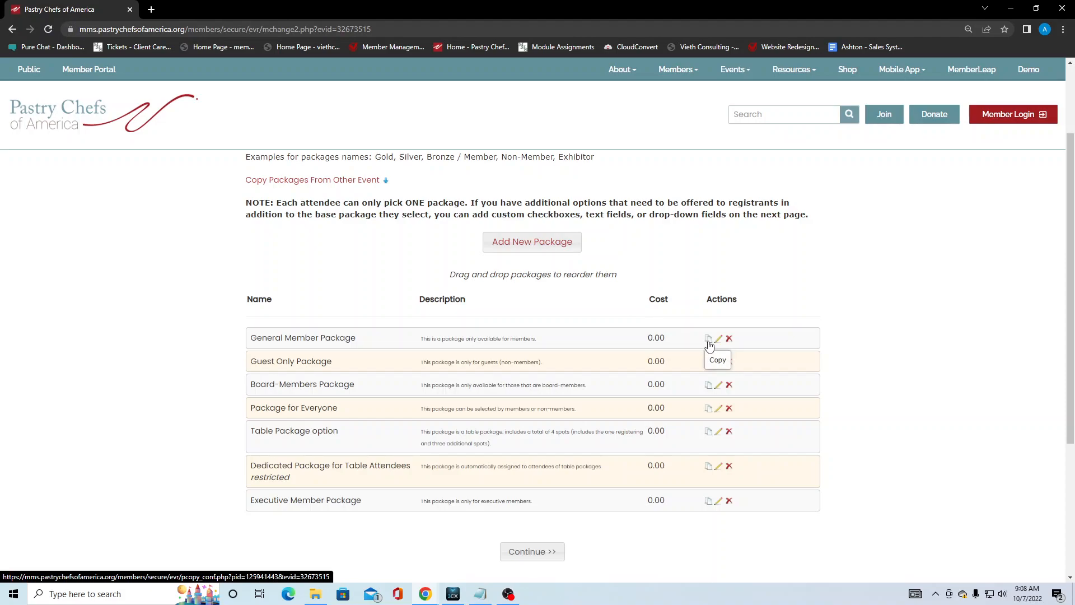
scroll(706, 342, "down", 1)
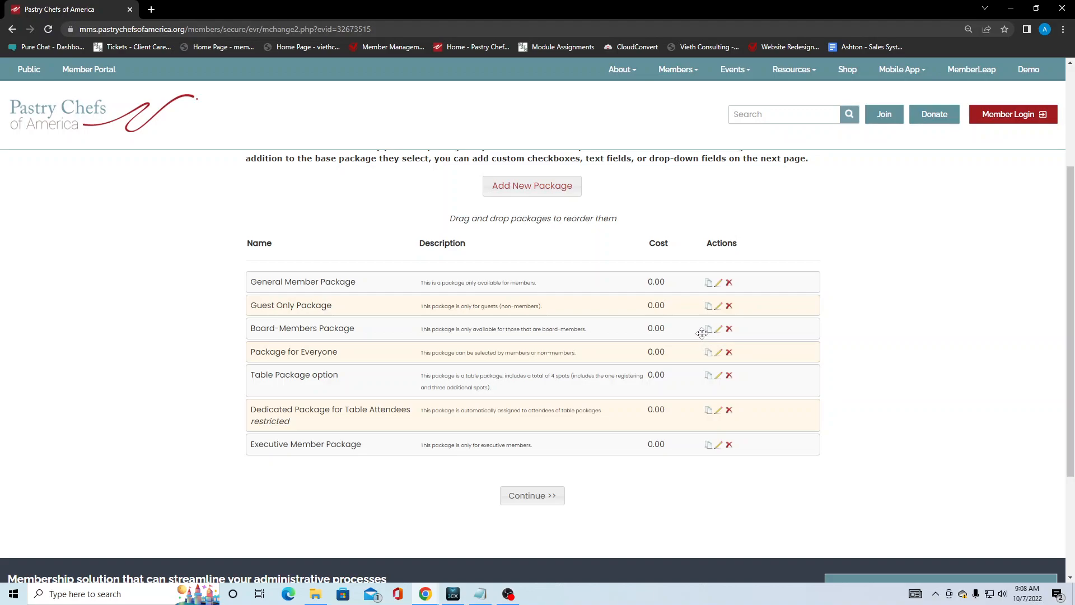
left_click(709, 284)
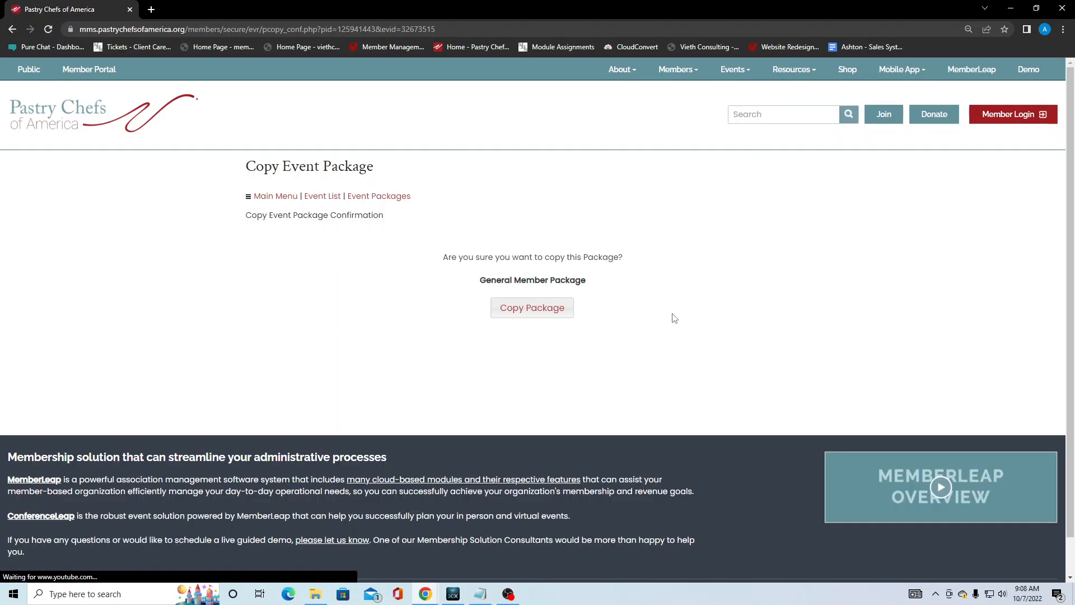
left_click(526, 315)
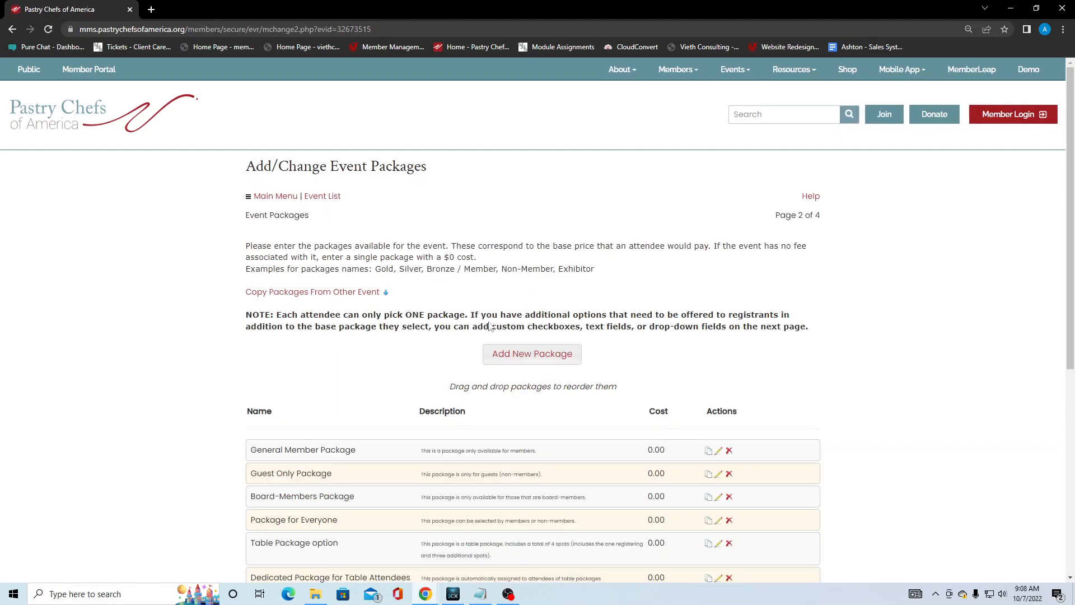
Delete the package named Copy of General Member Package and confirm the deletion
scroll(214, 303, "down", 2)
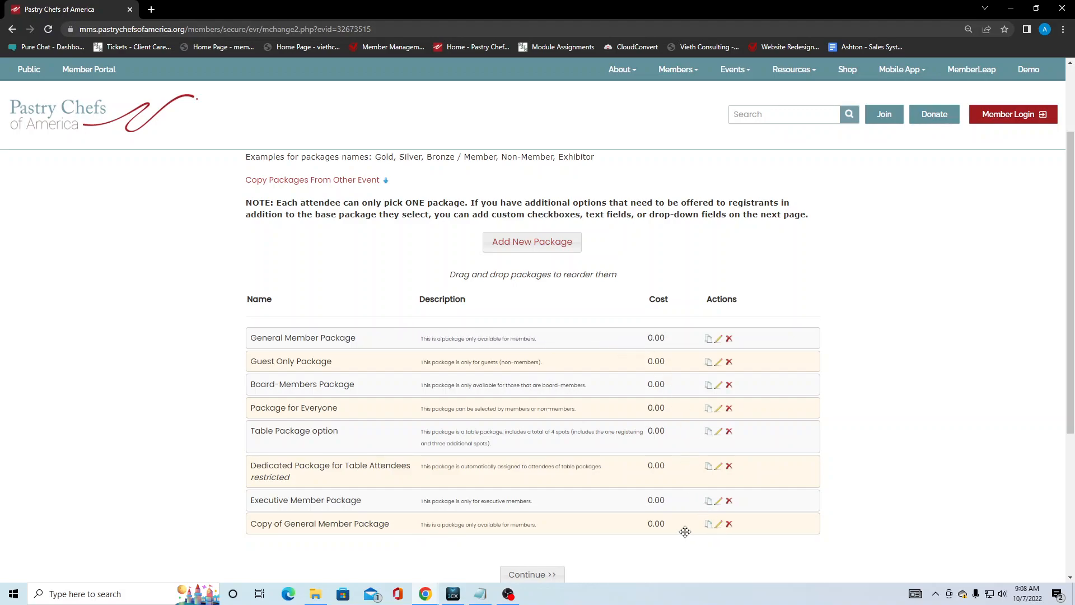
left_click(729, 525)
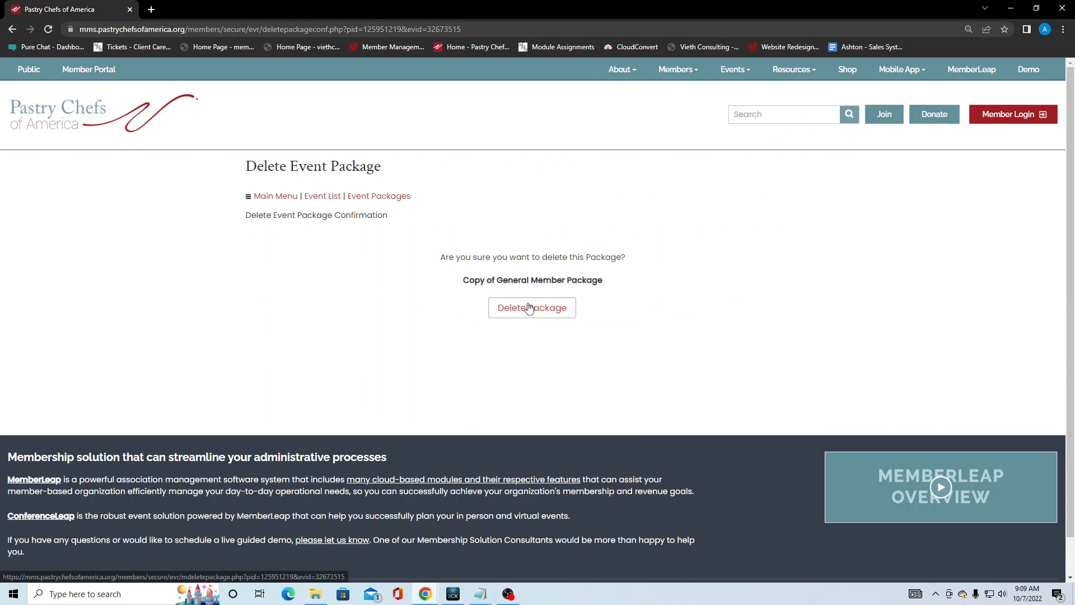
left_click(529, 308)
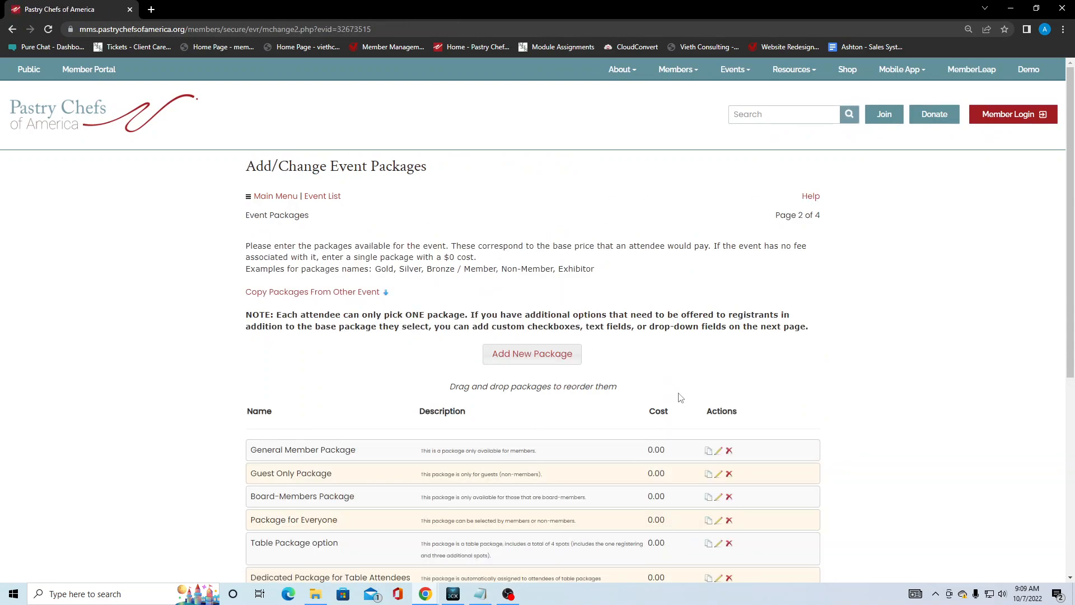
Open the General Member Package for editing and review its package permissions and member type restrictions
scroll(693, 398, "down", 1)
left_click(720, 395)
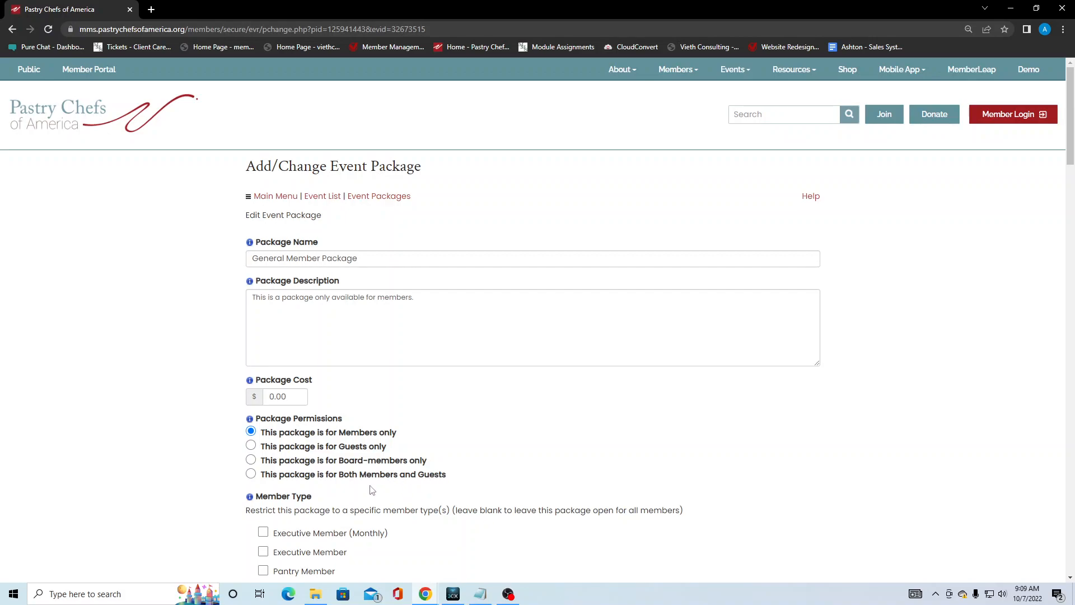
scroll(399, 439, "down", 6)
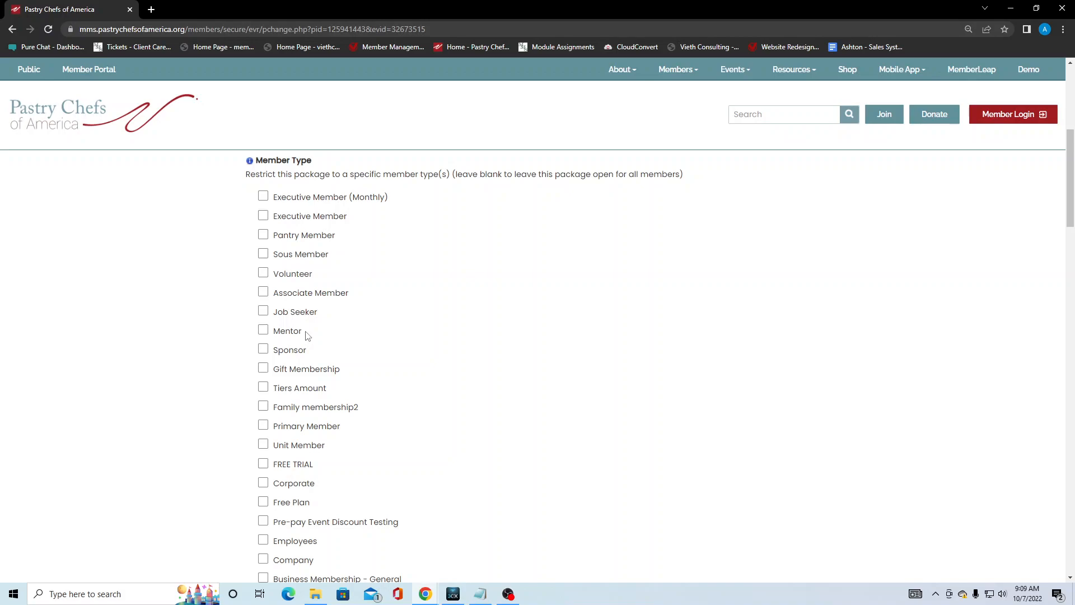
scroll(308, 335, "up", 3)
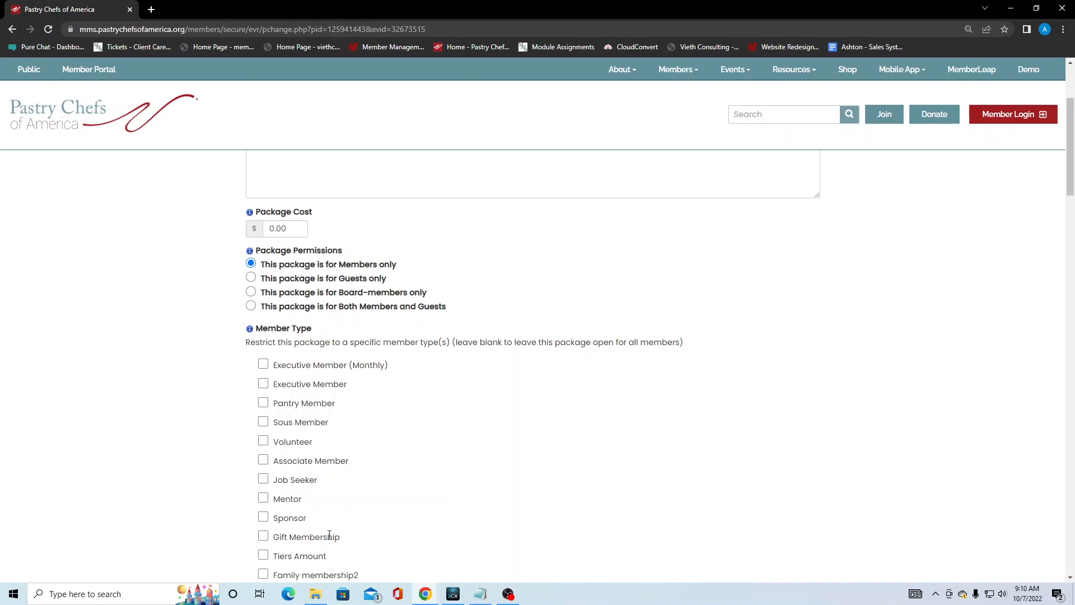
scroll(367, 424, "down", 3)
scroll(369, 424, "down", 8)
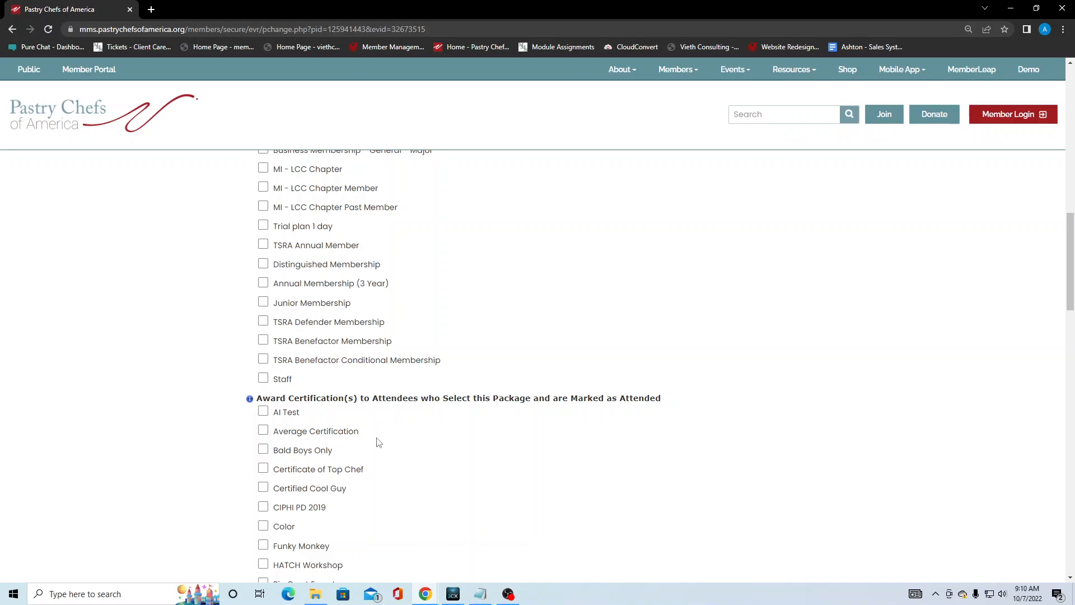
Examine the package's certification awards, certification restrictions, membership add-on restrictions and availability date fields
left_click_drag(572, 399, 665, 401)
scroll(355, 377, "down", 2)
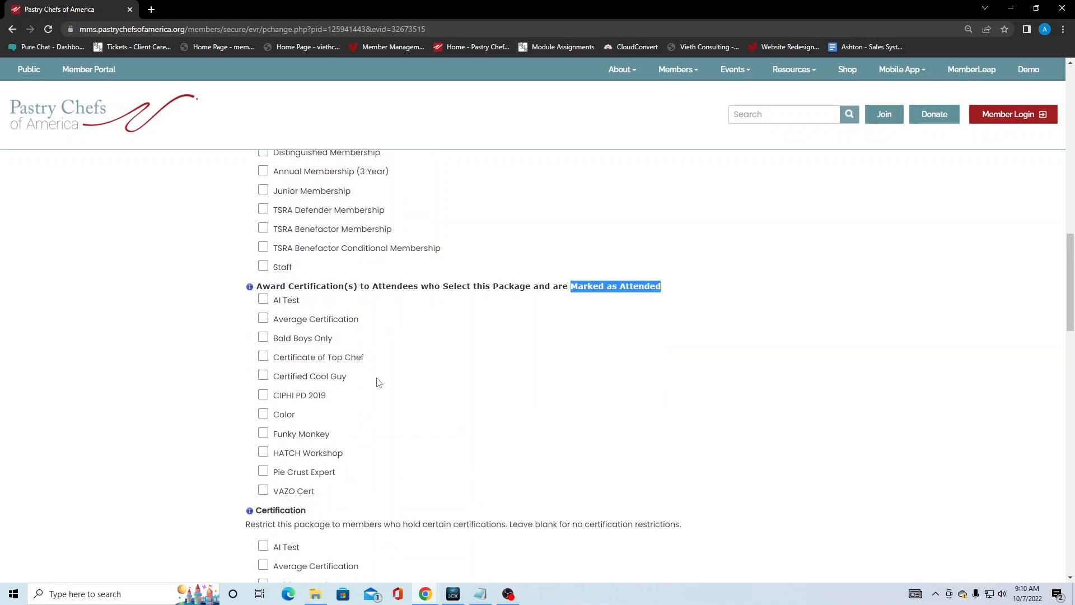
left_click(713, 397)
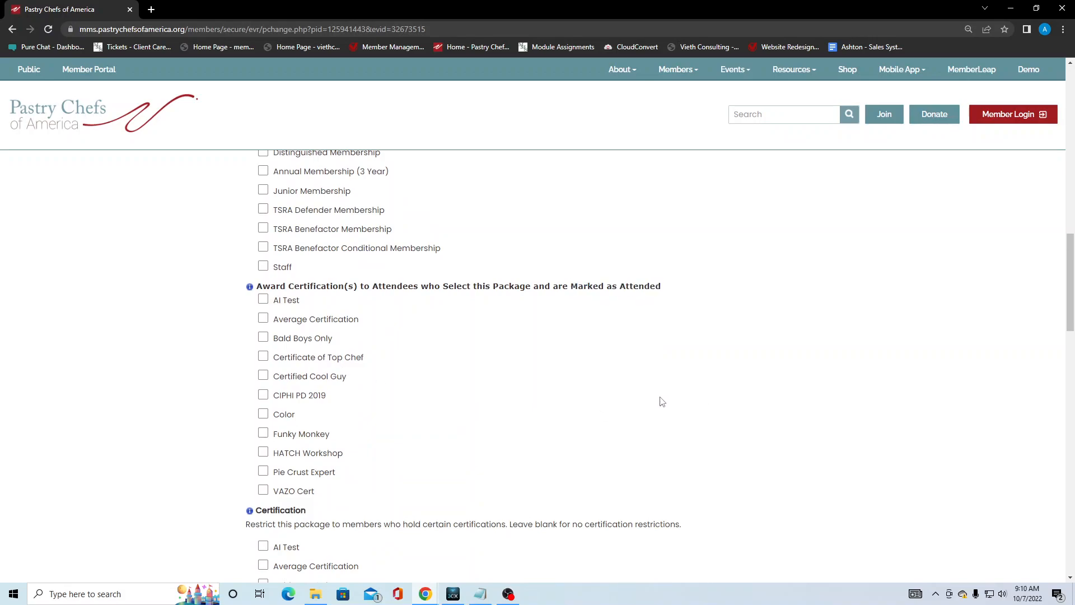
scroll(660, 399, "down", 1)
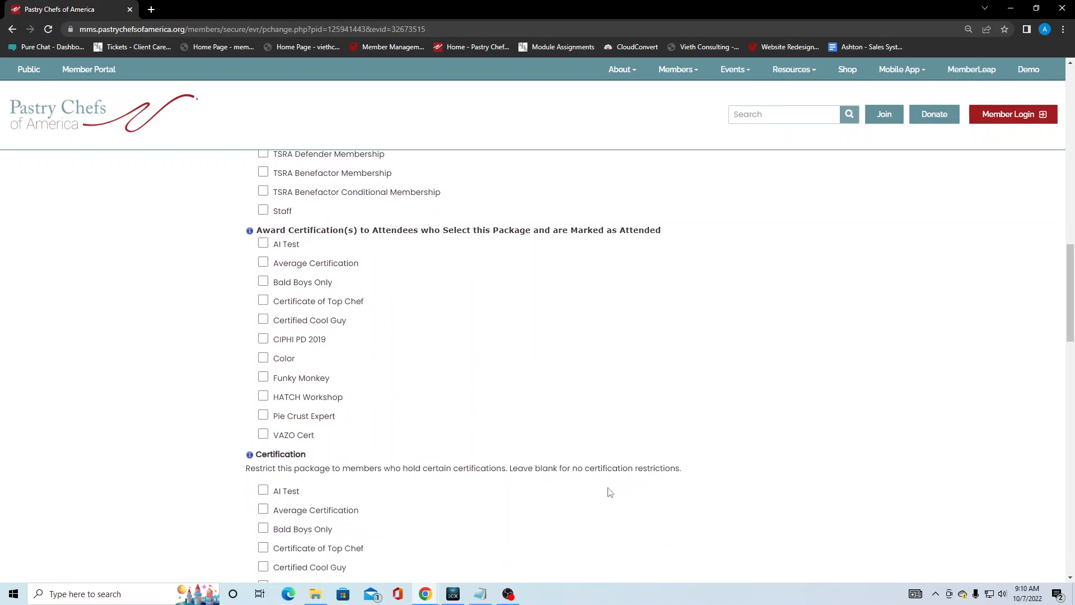
scroll(594, 489, "down", 1)
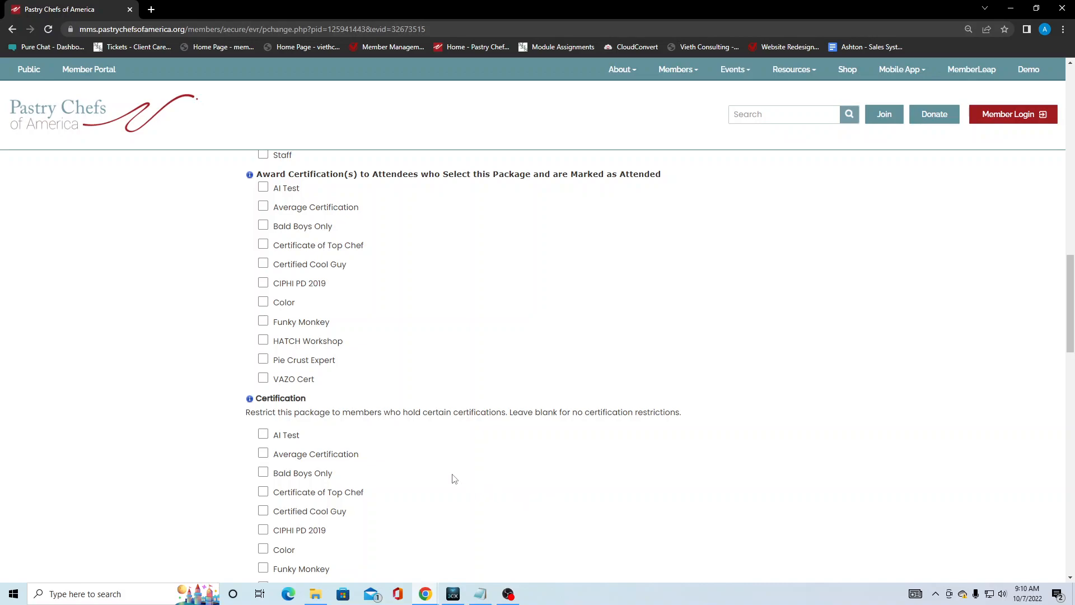
scroll(456, 480, "down", 2)
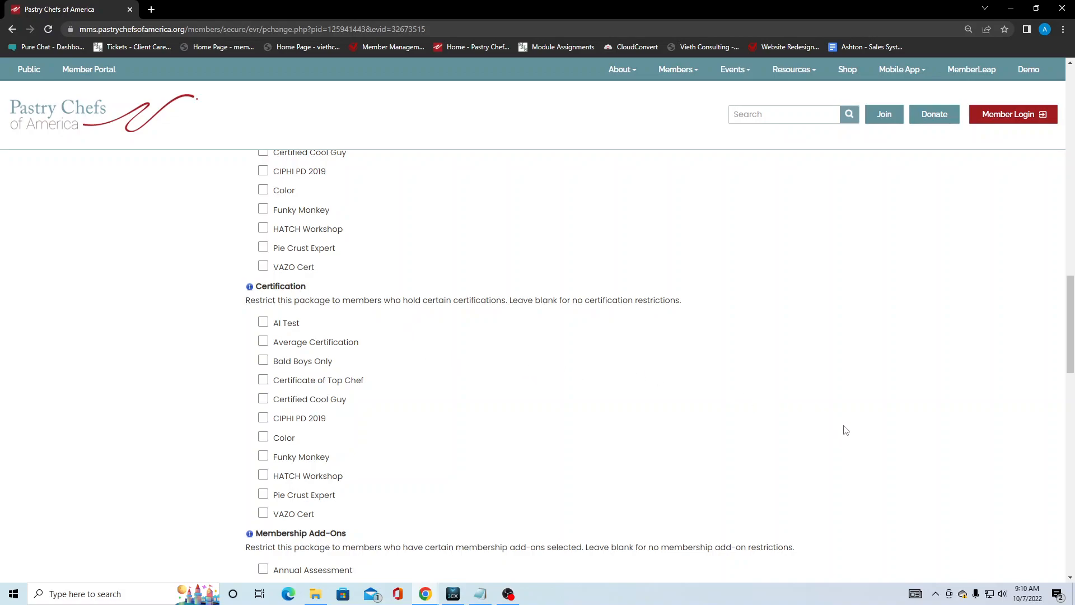
scroll(809, 439, "down", 2)
scroll(809, 439, "down", 2)
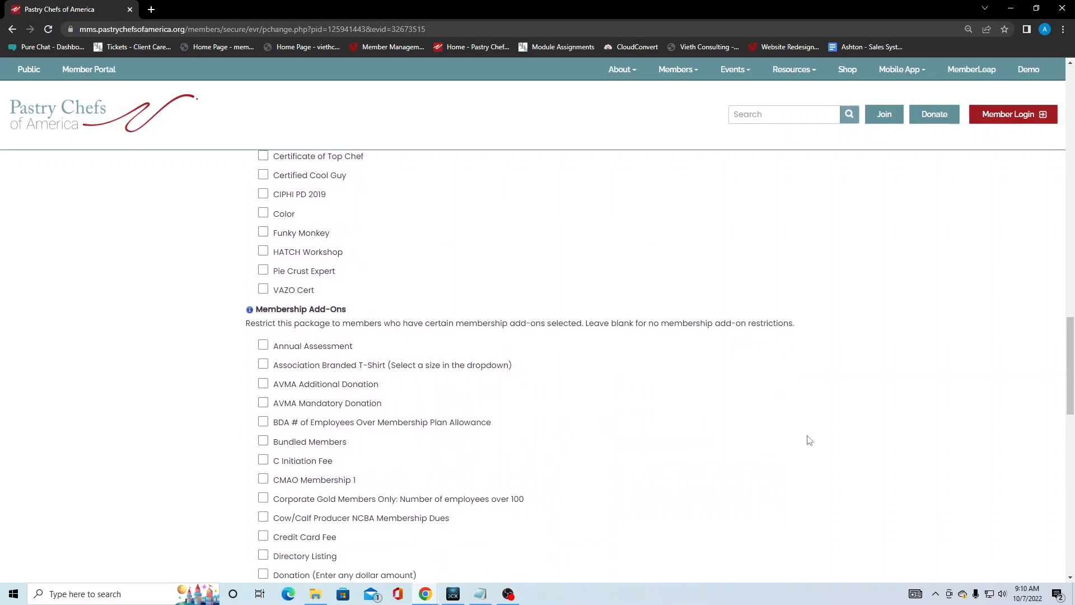
scroll(803, 438, "down", 1)
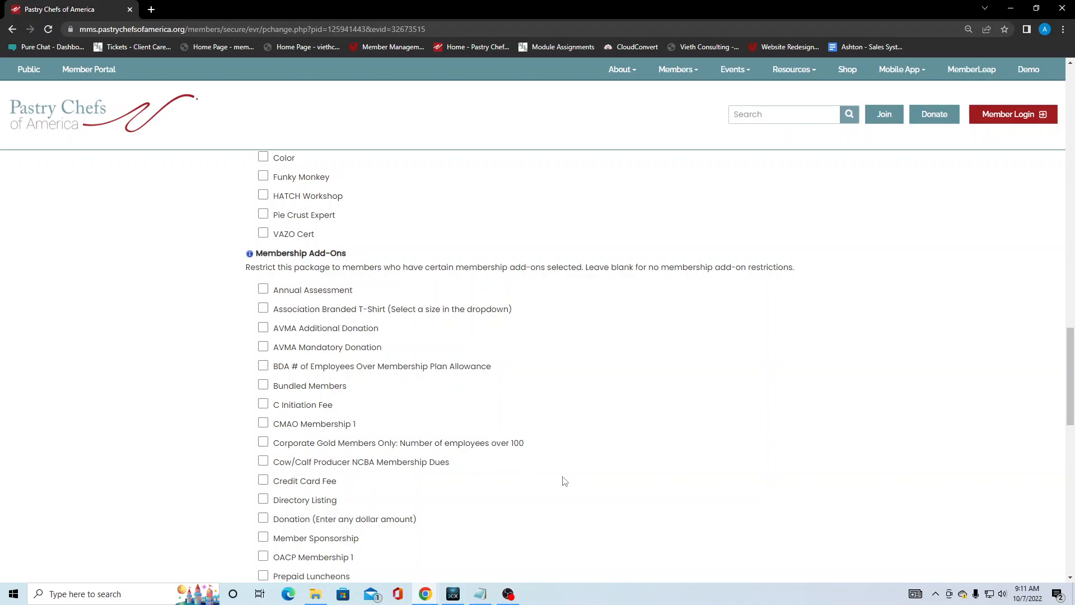
scroll(565, 480, "down", 5)
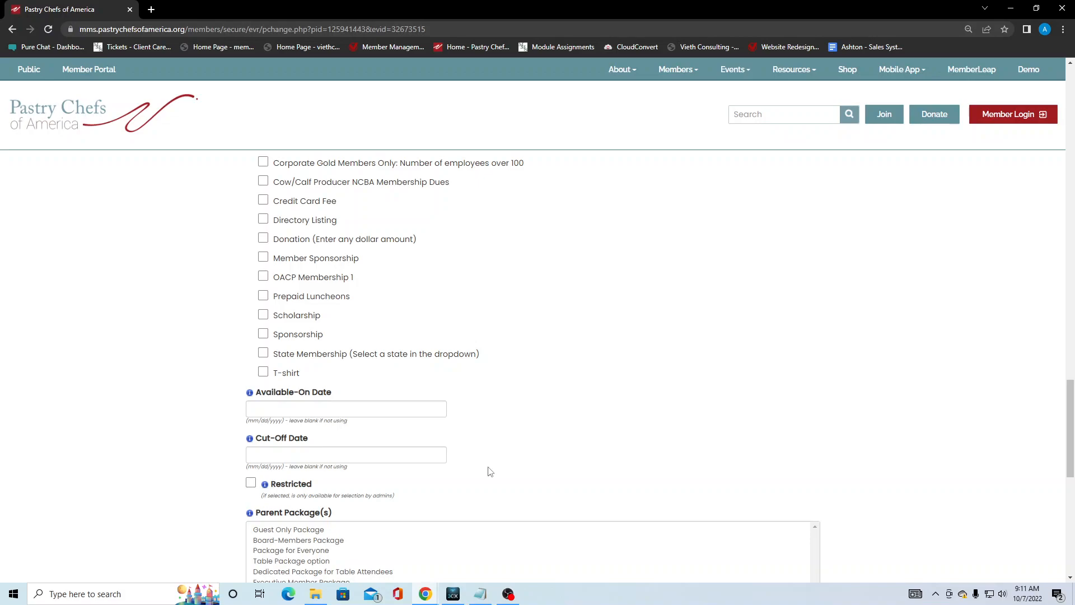
Try Guest Only Package and Dedicated Package for Table Attendees as parent packages, and clear the selection
scroll(490, 471, "down", 3)
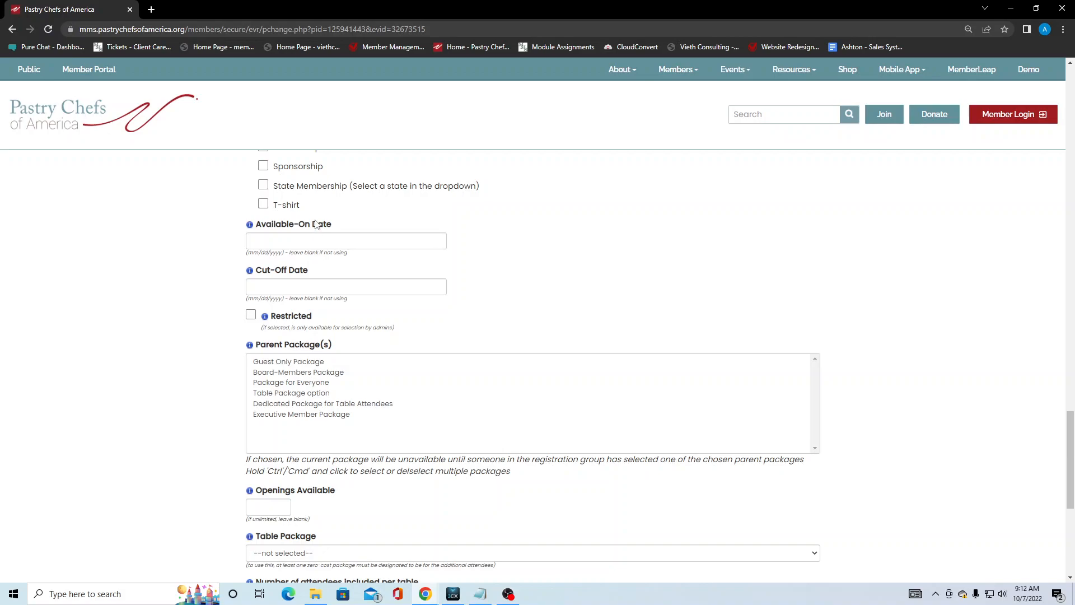
left_click(294, 365)
left_click(303, 407)
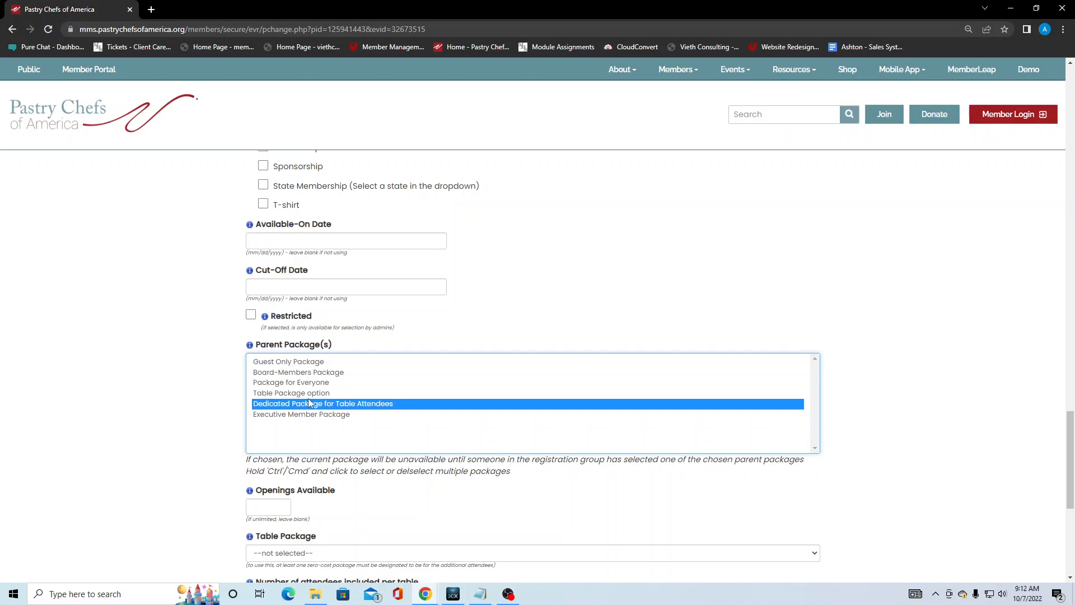
left_click(400, 408, "ctrl")
left_click(167, 429)
Review the package's openings field, Table Package options, number of attendees per table and General Ledger Account choices
scroll(163, 428, "down", 3)
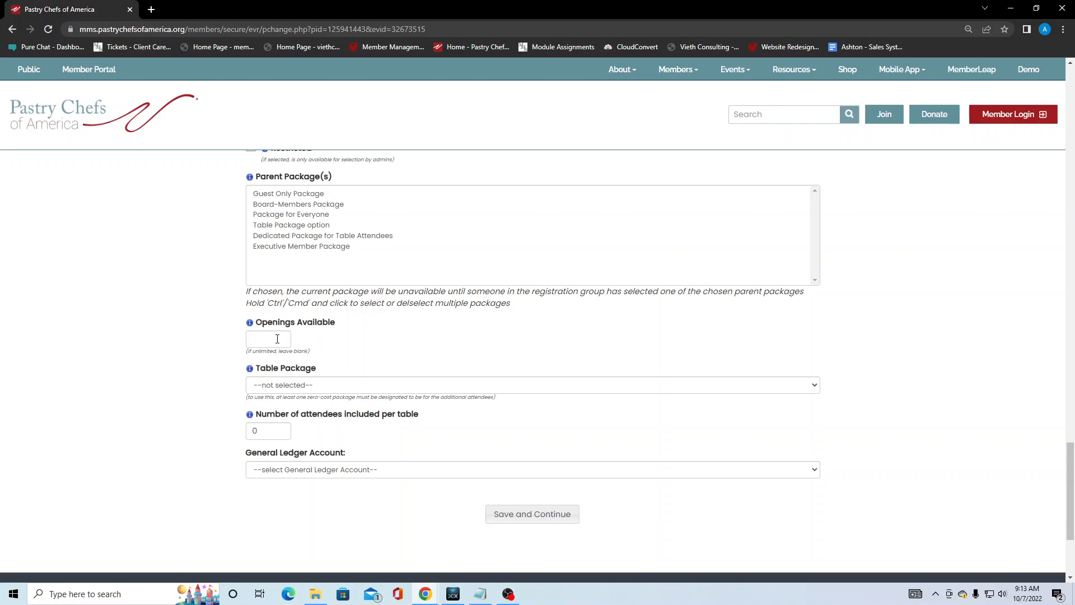
left_click(339, 385)
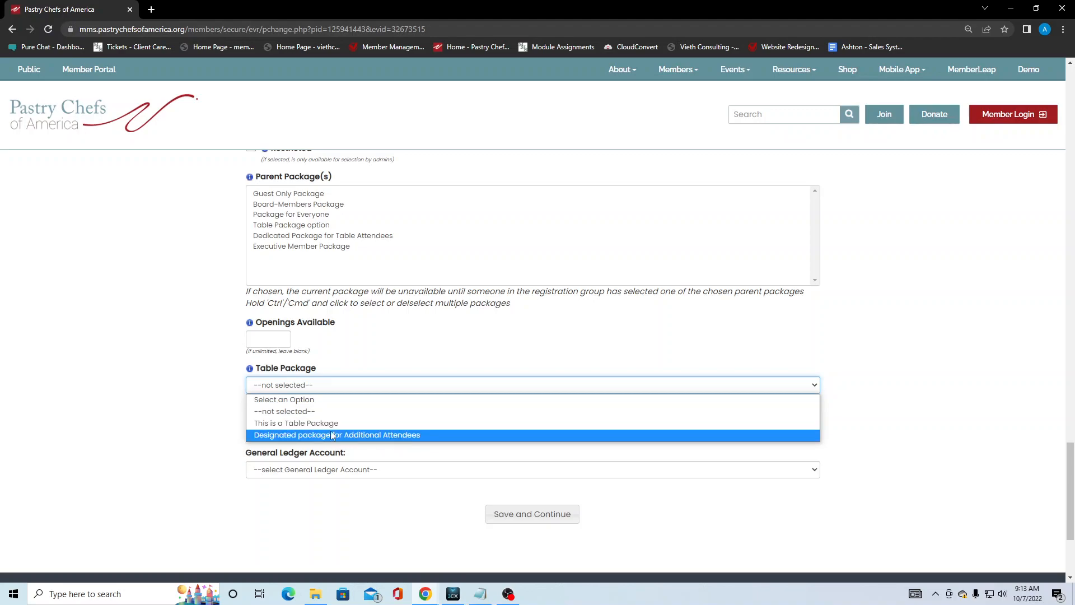
left_click(139, 406)
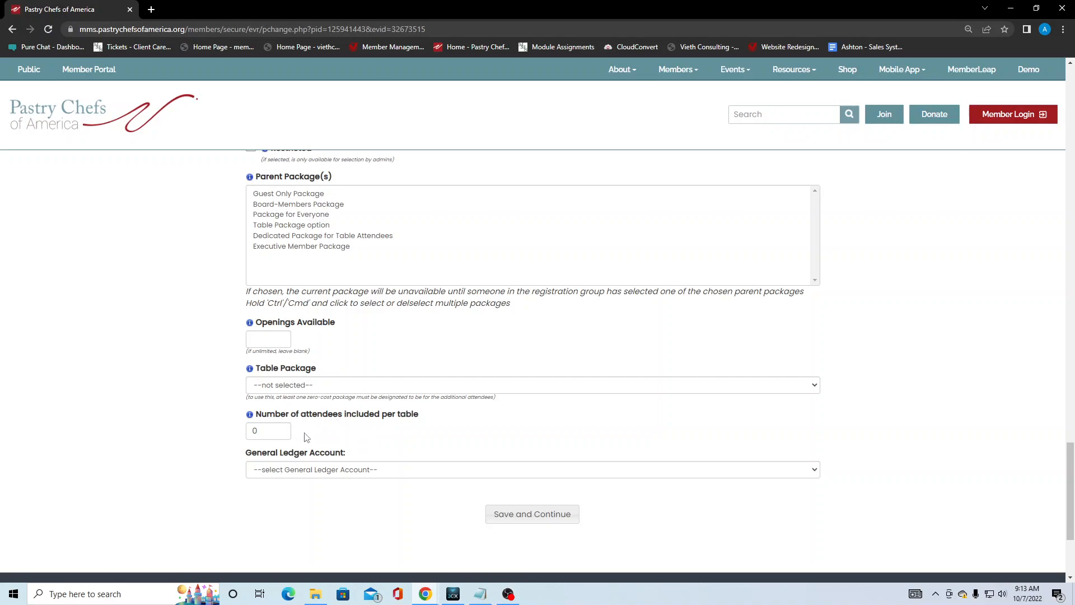
double_click(262, 429)
left_click(225, 440)
double_click(260, 432)
left_click(237, 436)
left_click(332, 468)
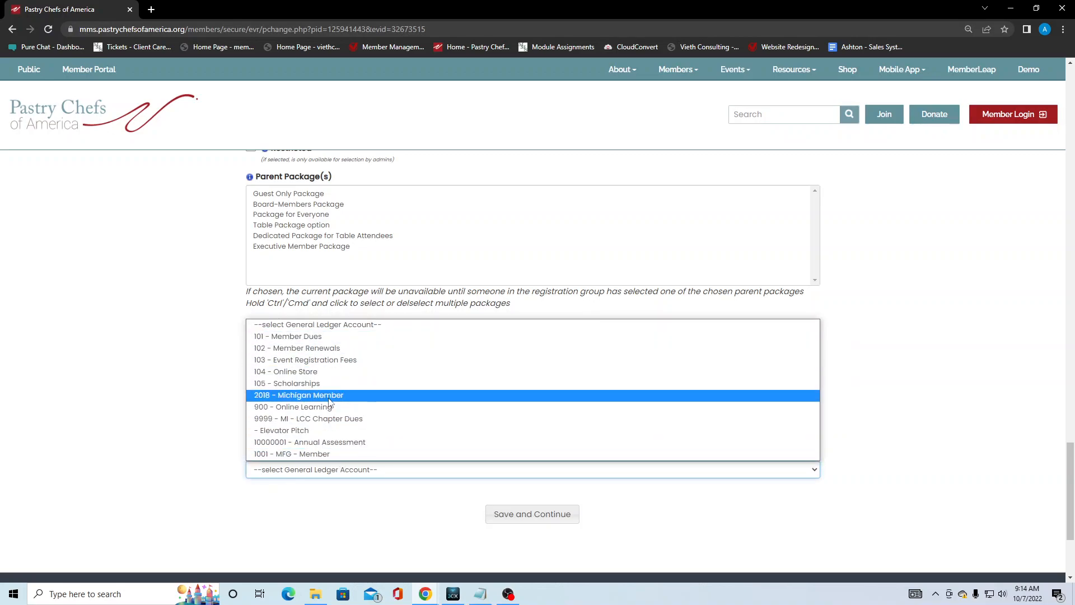
left_click(156, 496)
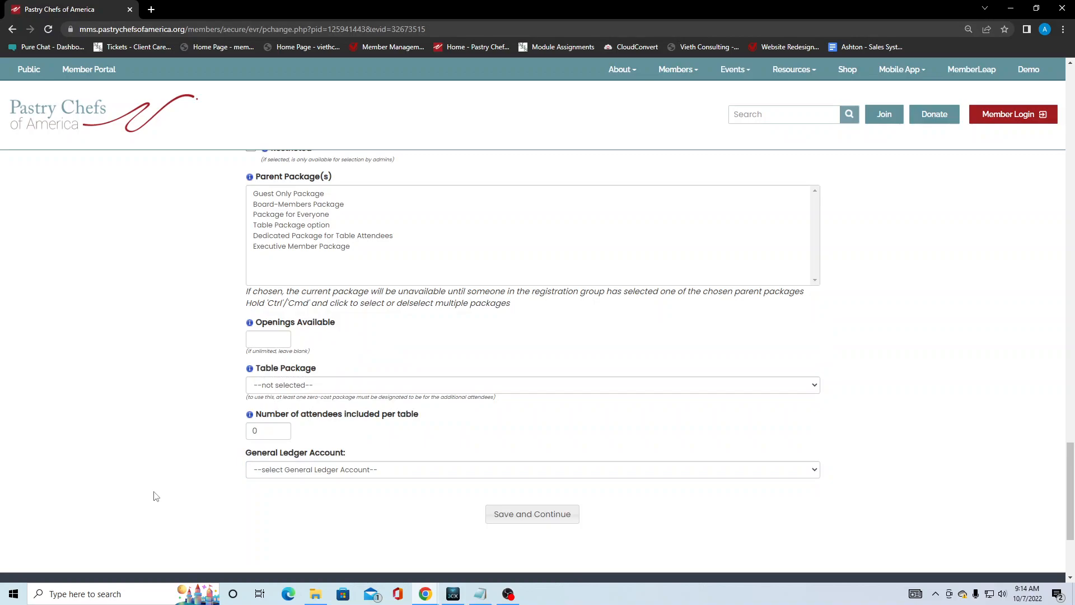
Save the General Member Package and continue past the custom fields page to the registration form preview
left_click(539, 520)
scroll(787, 341, "up", 2)
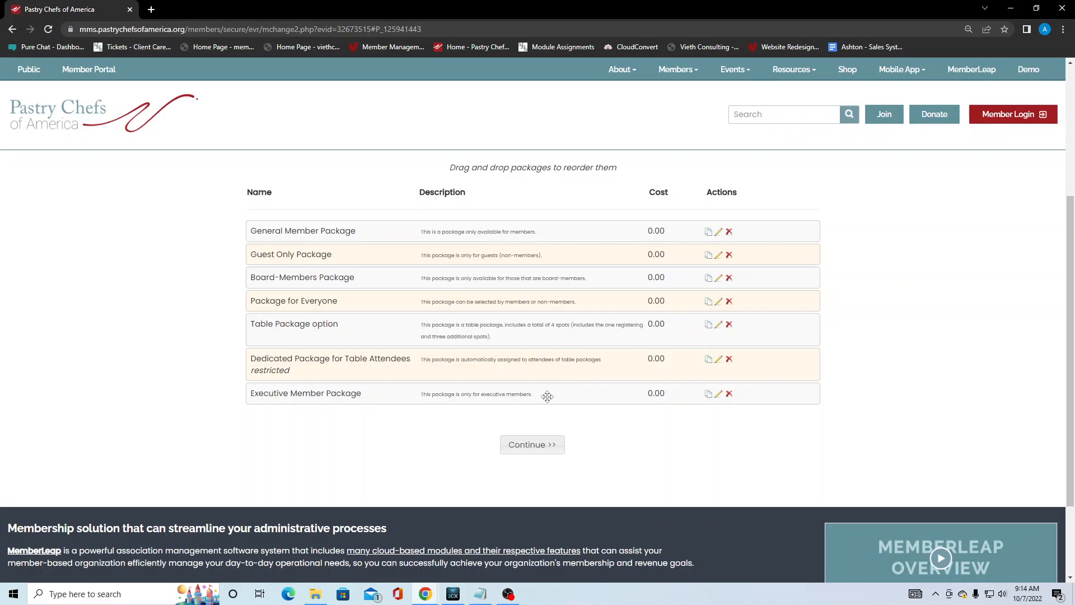
left_click(549, 446)
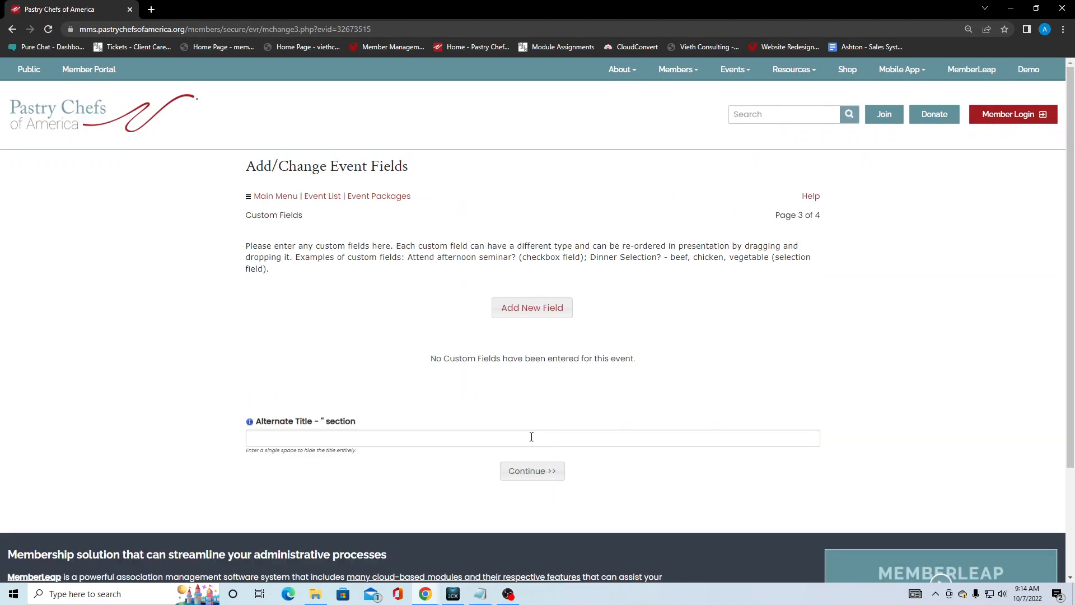
left_click(545, 470)
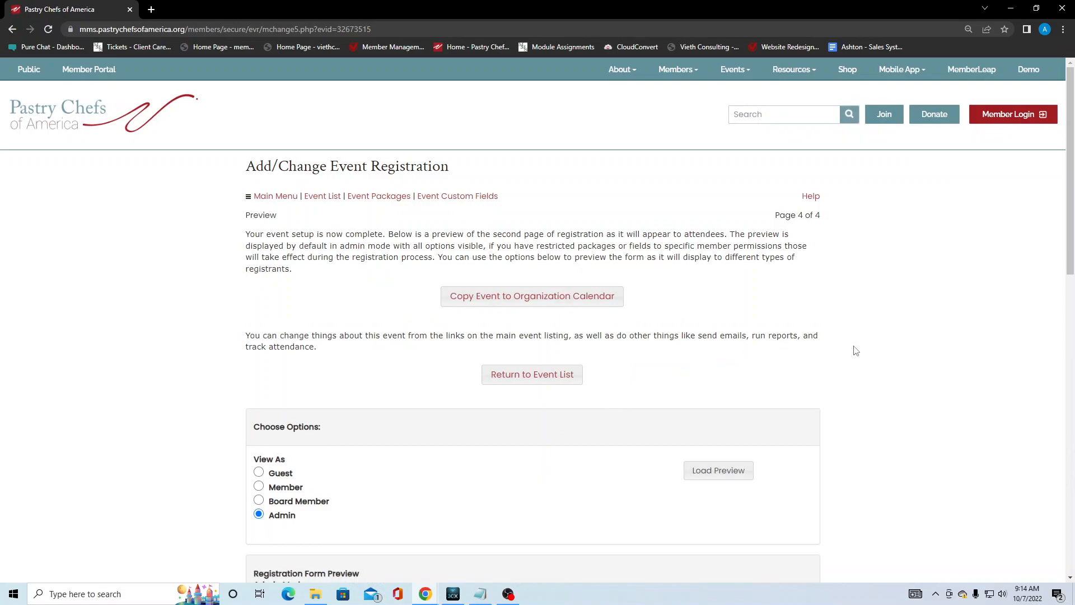
scroll(869, 354, "down", 7)
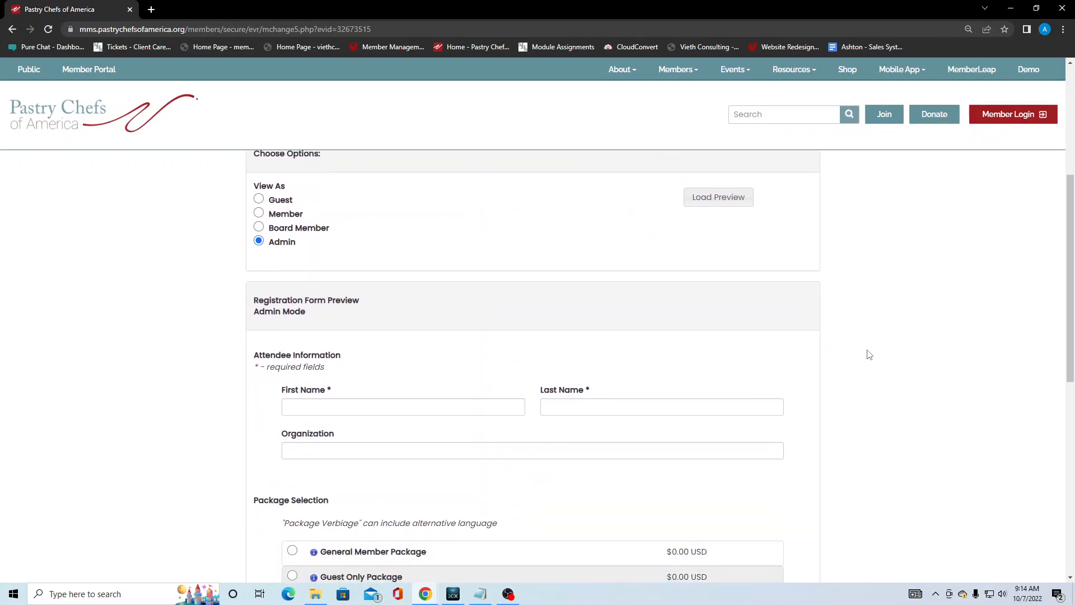
Examine the Admin-mode registration form preview, including its View As options, attendee fields and package selection list
scroll(869, 354, "down", 2)
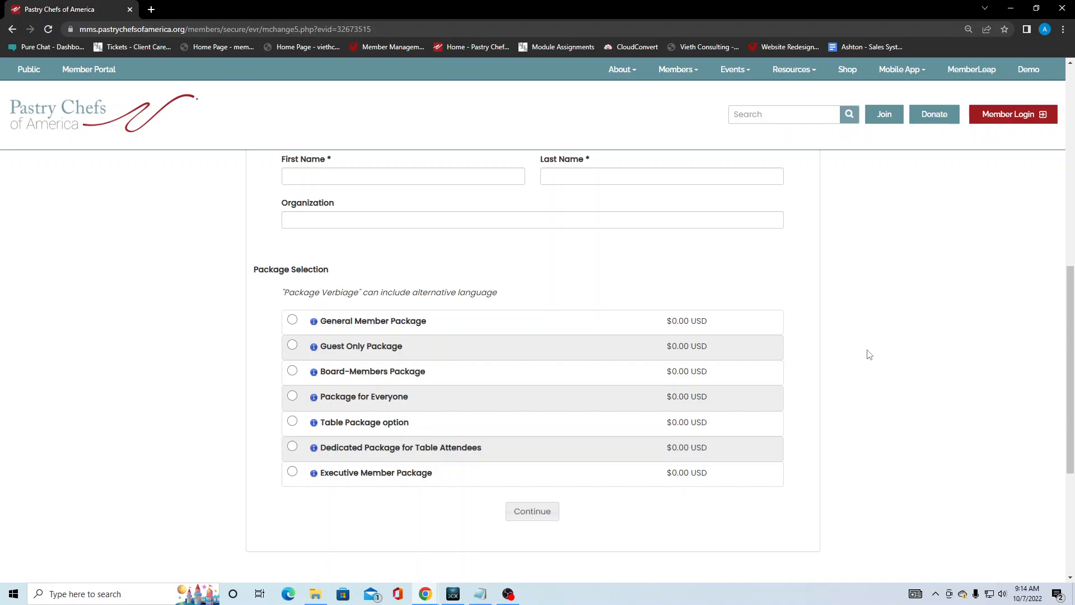
scroll(869, 354, "up", 3)
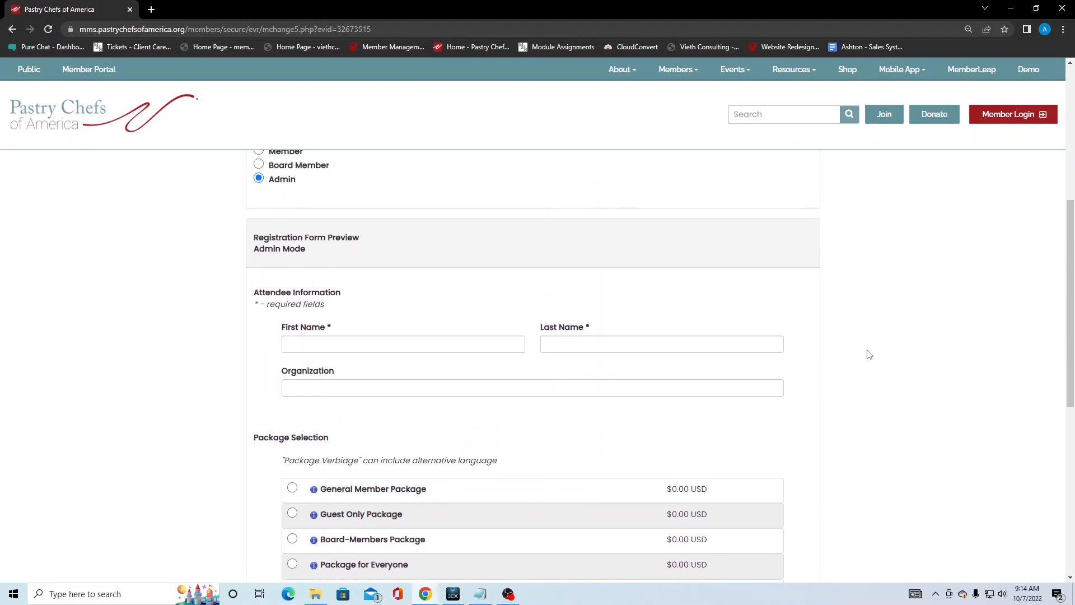
scroll(868, 354, "up", 3)
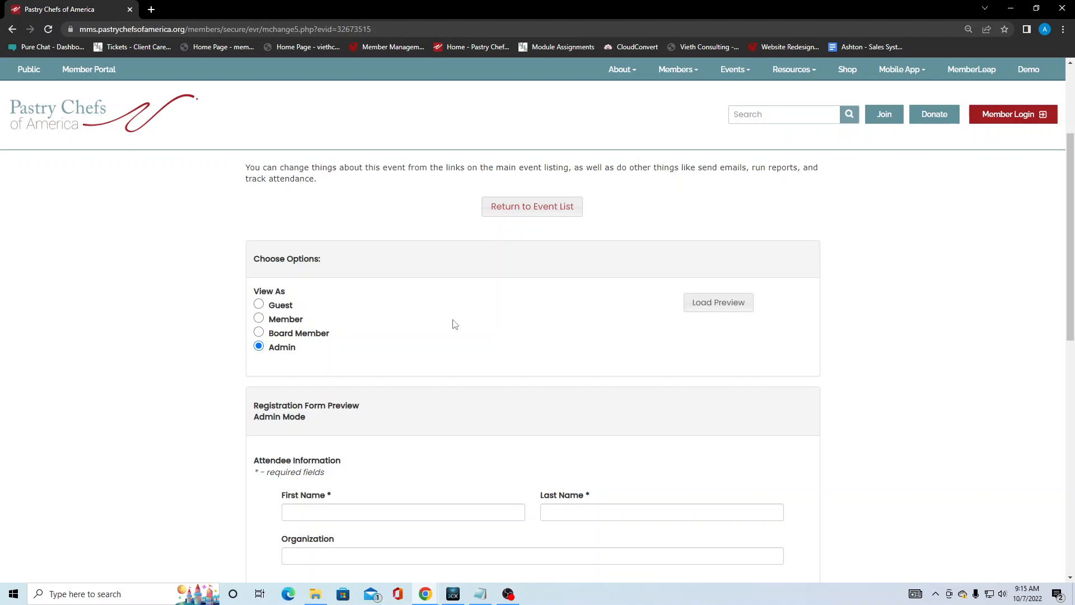
scroll(454, 324, "down", 1)
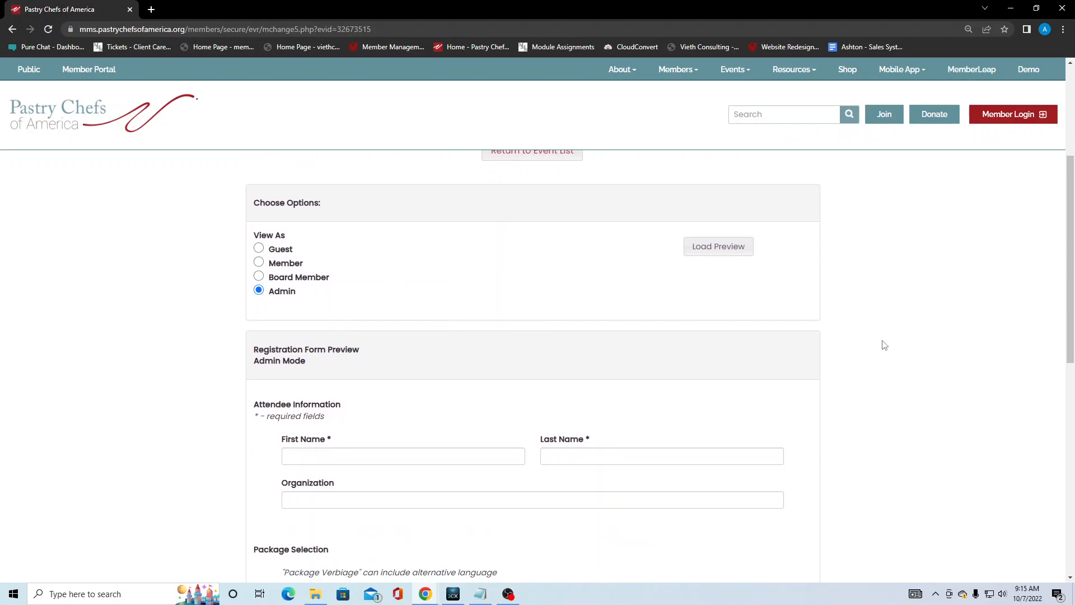
scroll(891, 347, "down", 4)
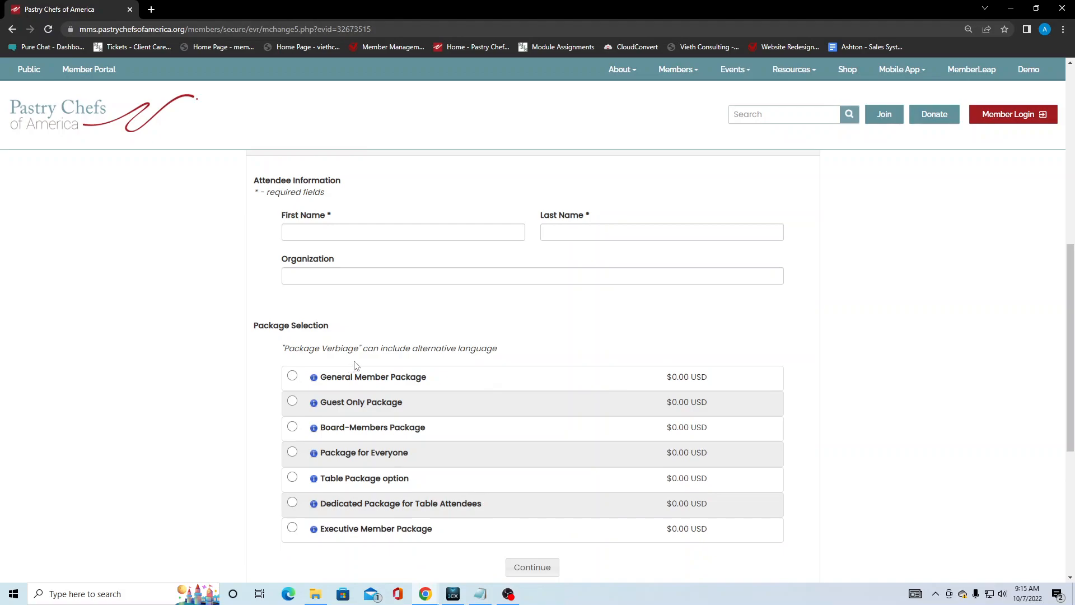
scroll(352, 358, "up", 3)
scroll(393, 353, "down", 4)
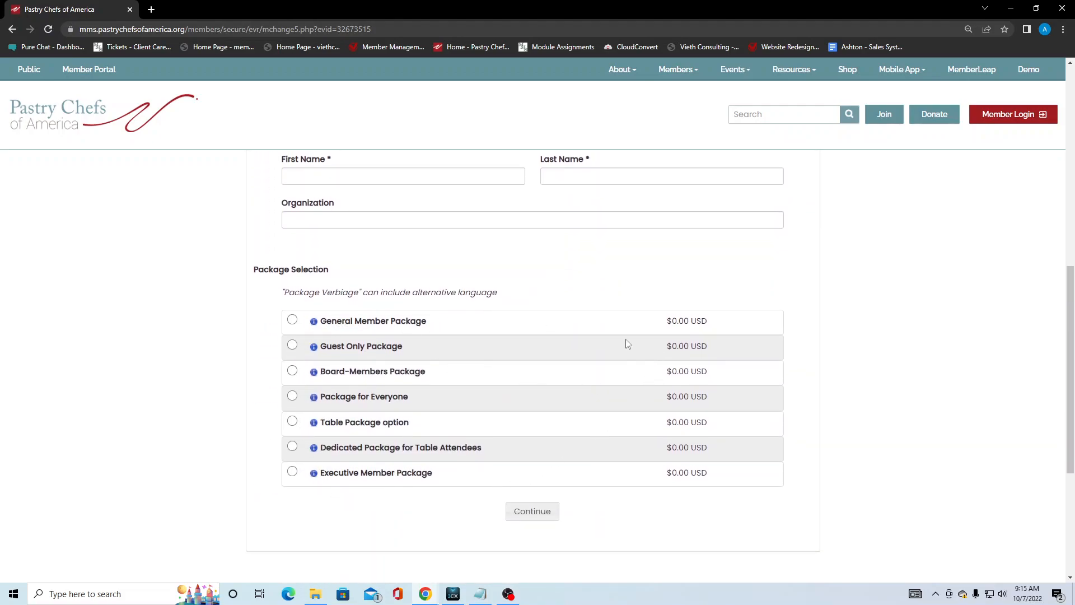
Load the registration form preview as a Guest and review the packages offered
scroll(392, 289, "up", 5)
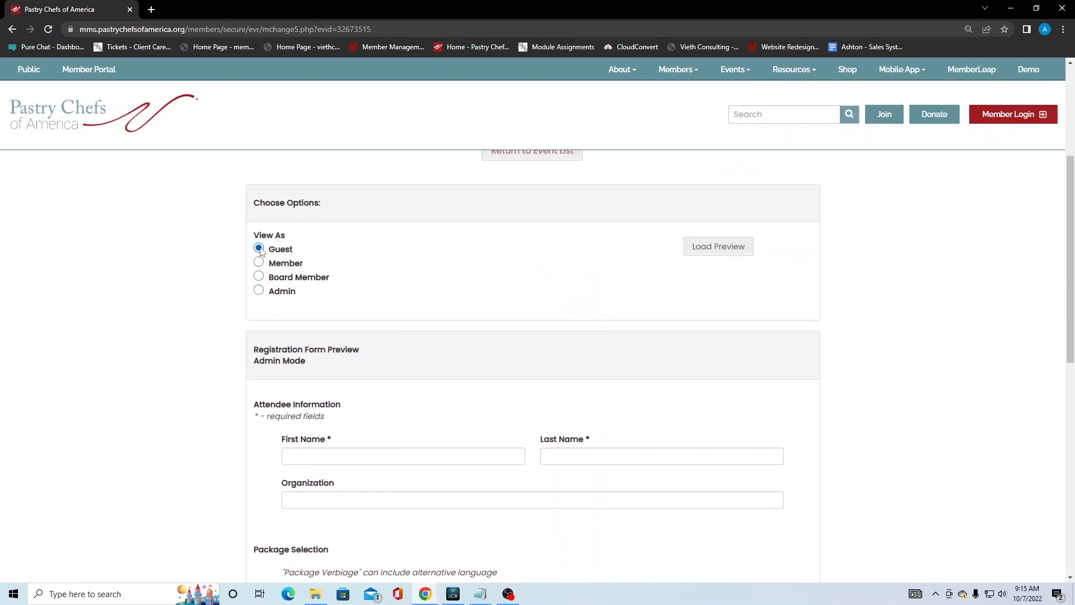
left_click(728, 252)
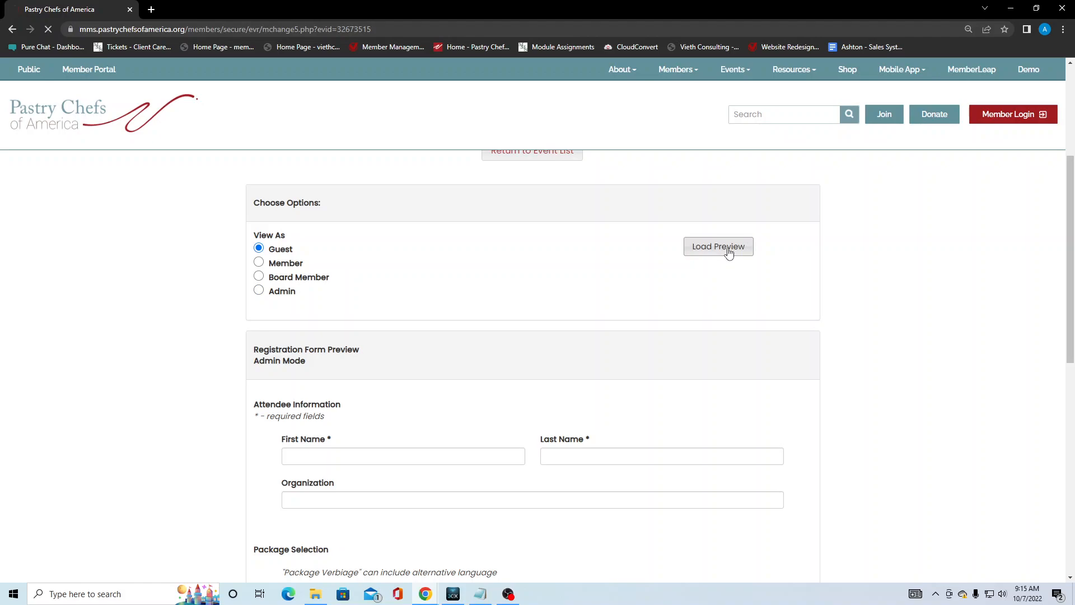
scroll(825, 303, "down", 5)
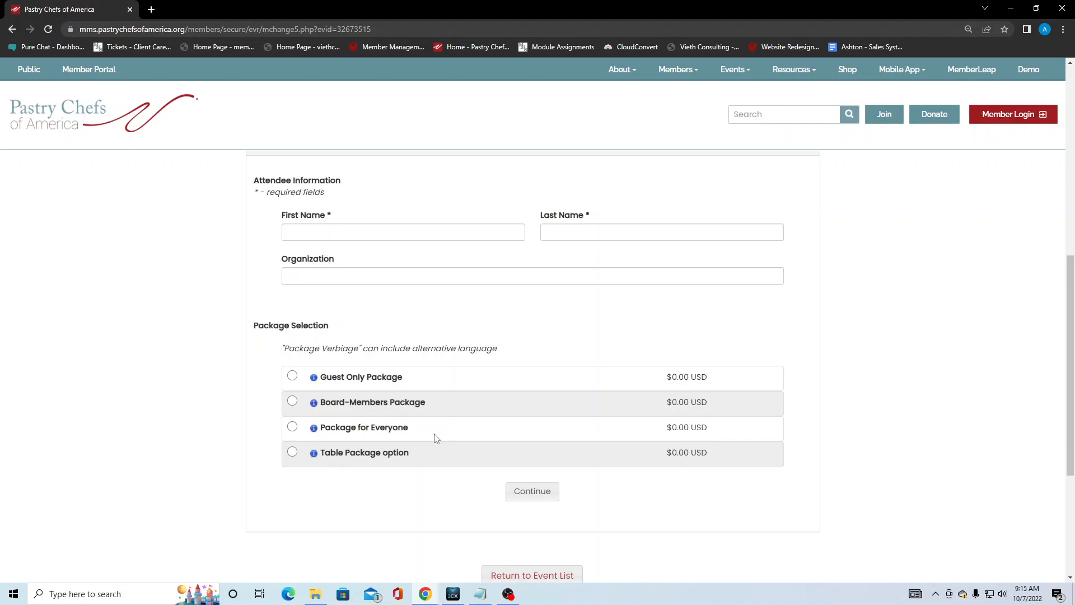
Load the registration form preview as a Member with the Executive Member type and review its package selection
scroll(610, 401, "up", 4)
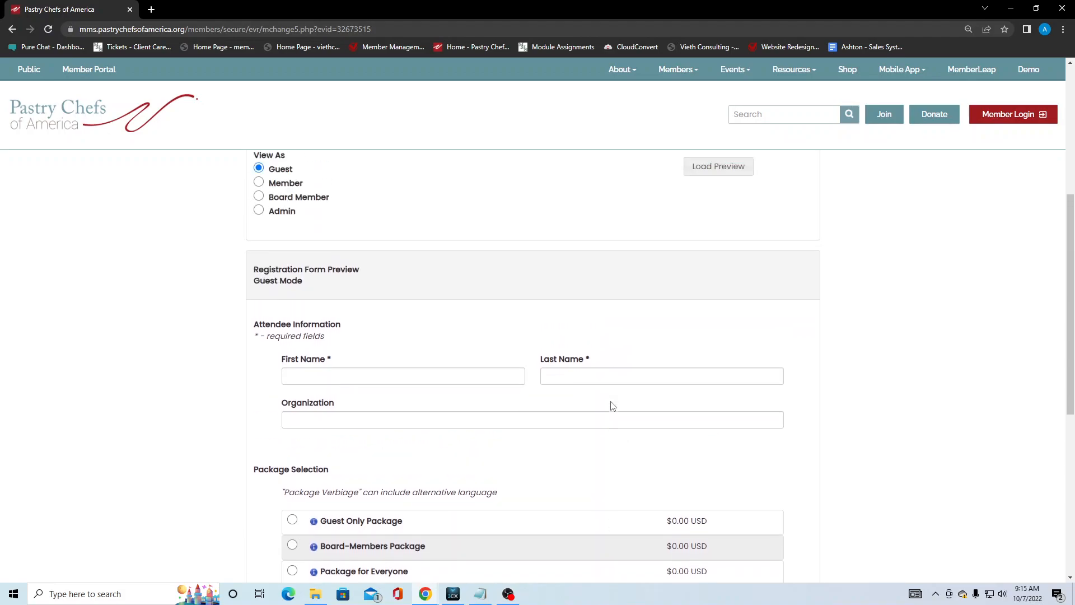
left_click(260, 263)
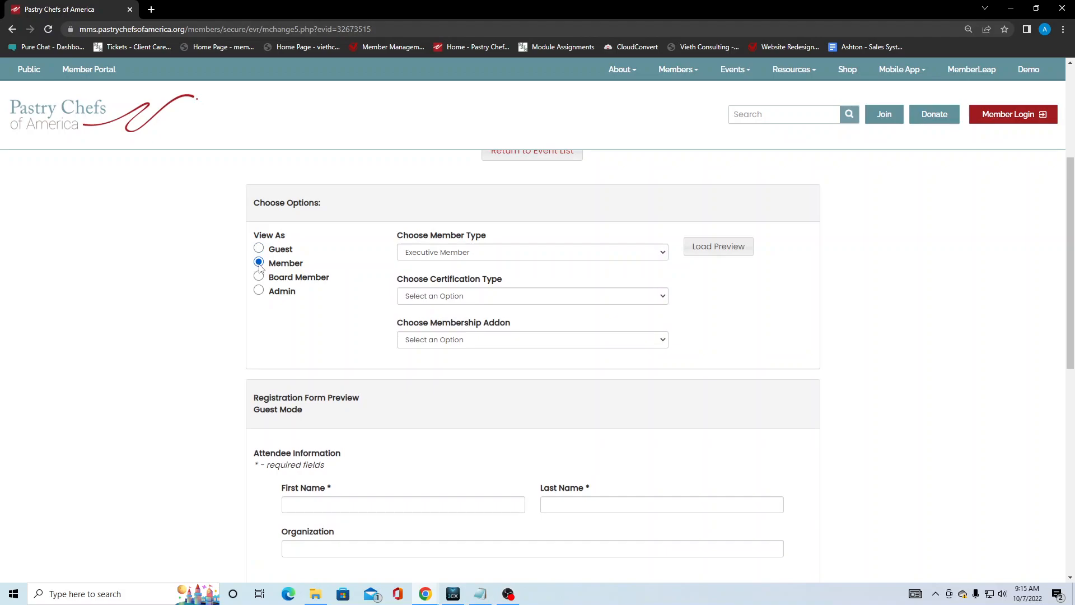
left_click(463, 253)
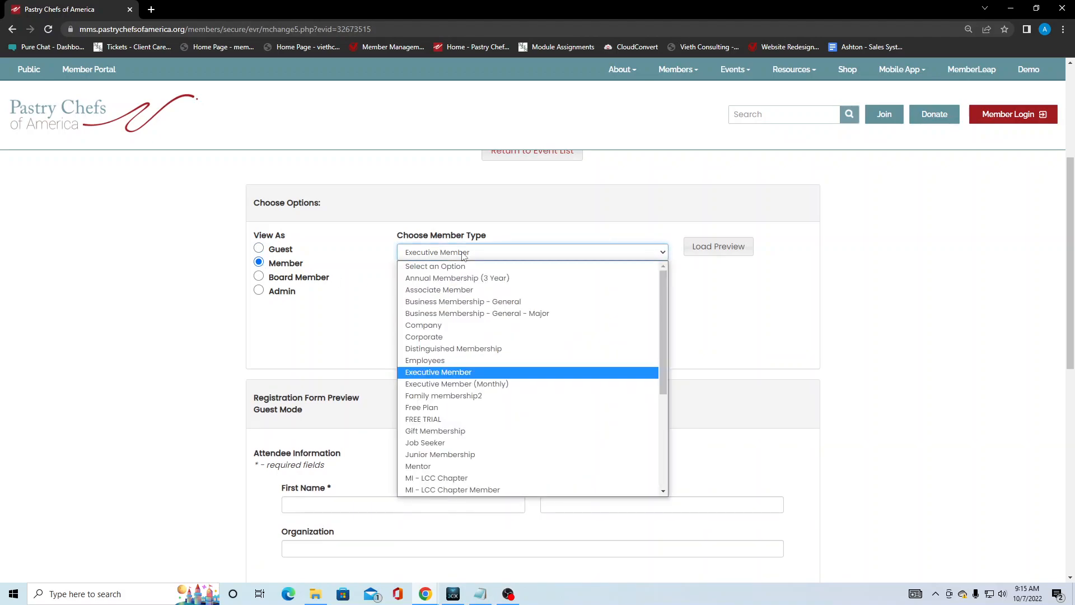
left_click(452, 372)
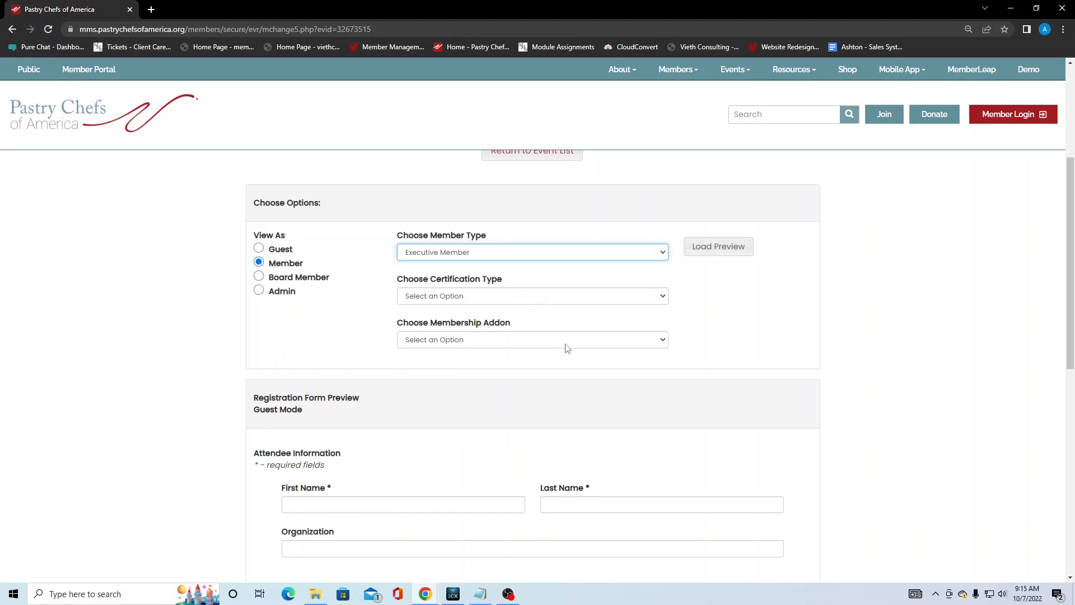
left_click(731, 252)
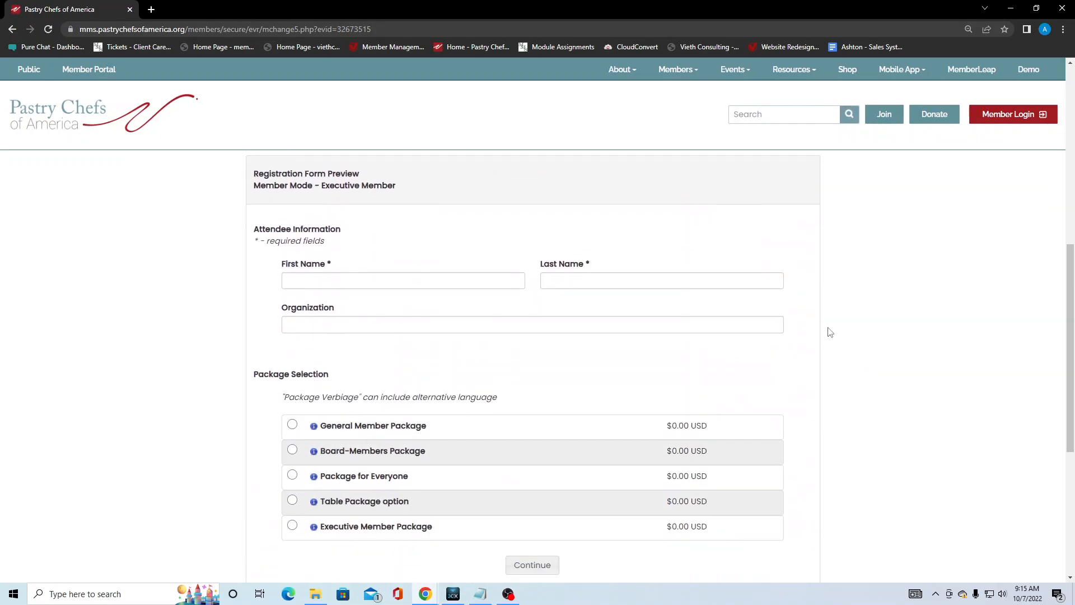
scroll(829, 332, "down", 1)
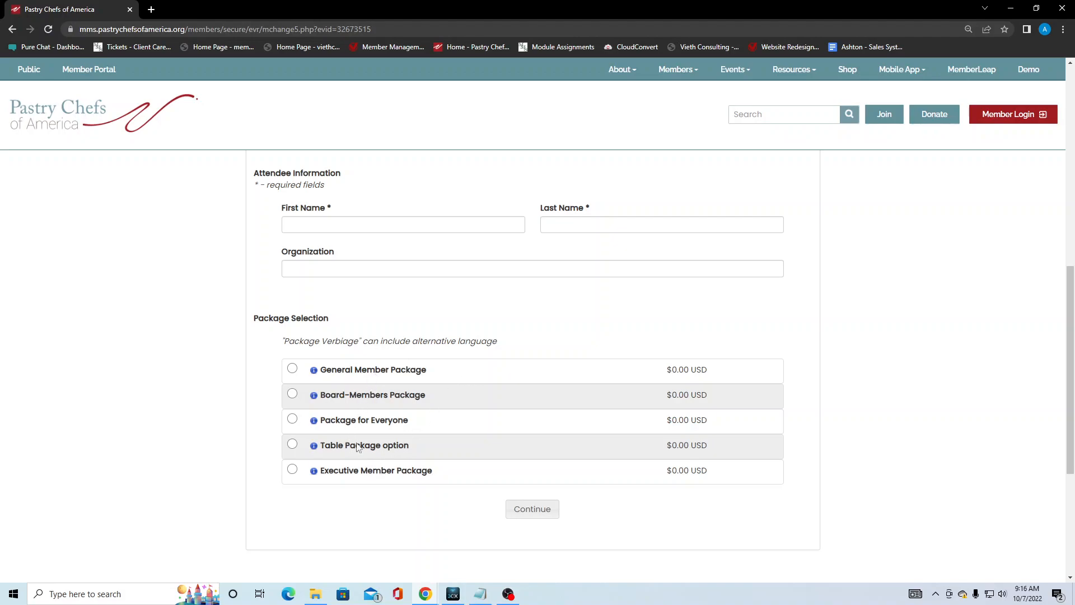
Reload the Member preview with the Associate Member type and inspect the Executive Member Package entry and its availability note
scroll(526, 410, "up", 8)
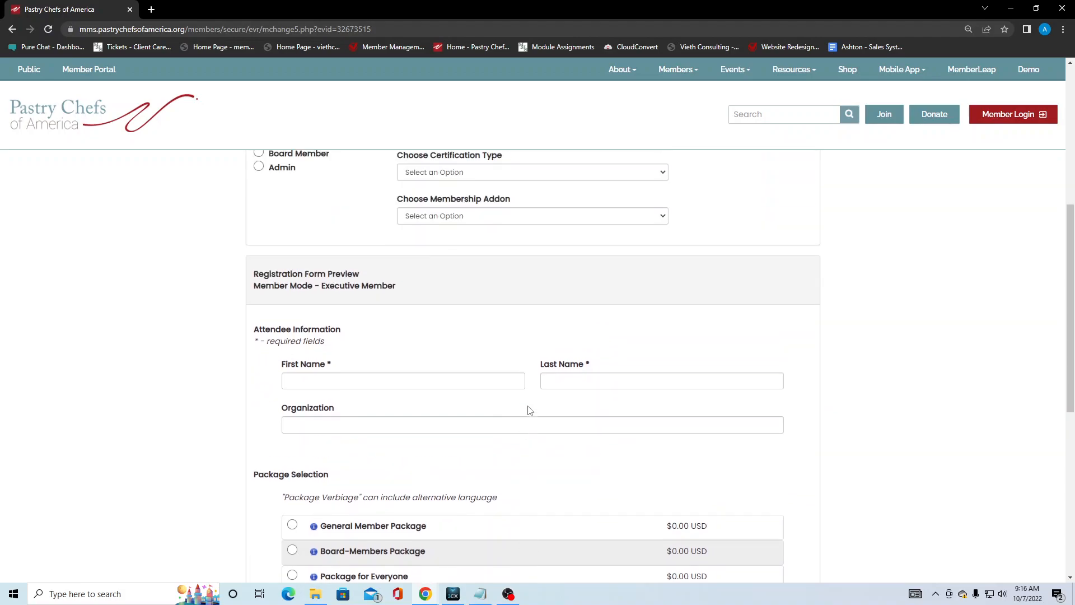
scroll(537, 399, "down", 2)
left_click(527, 305)
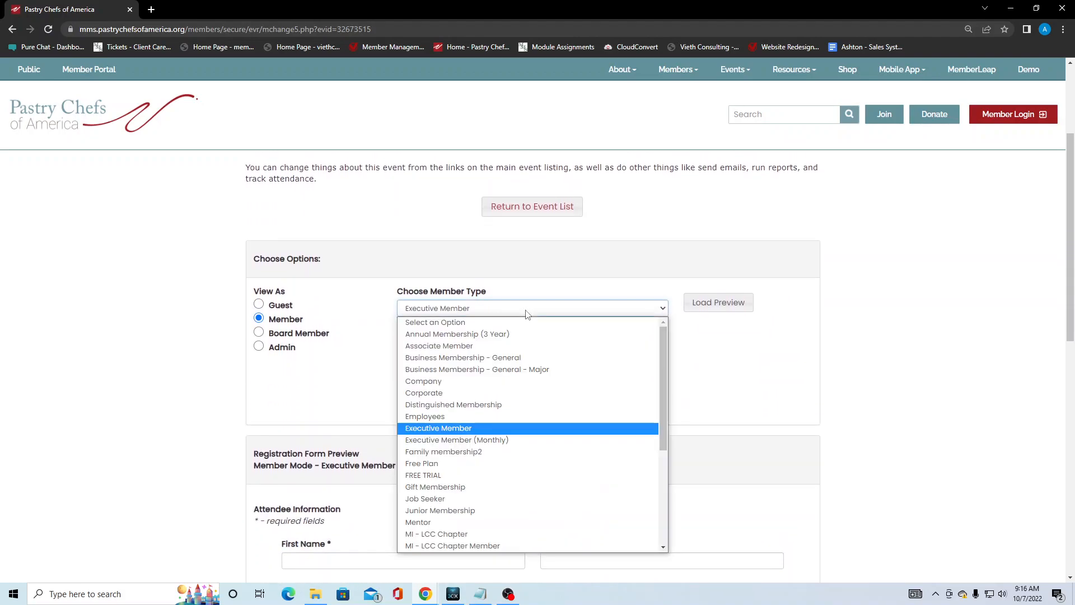
left_click(503, 344)
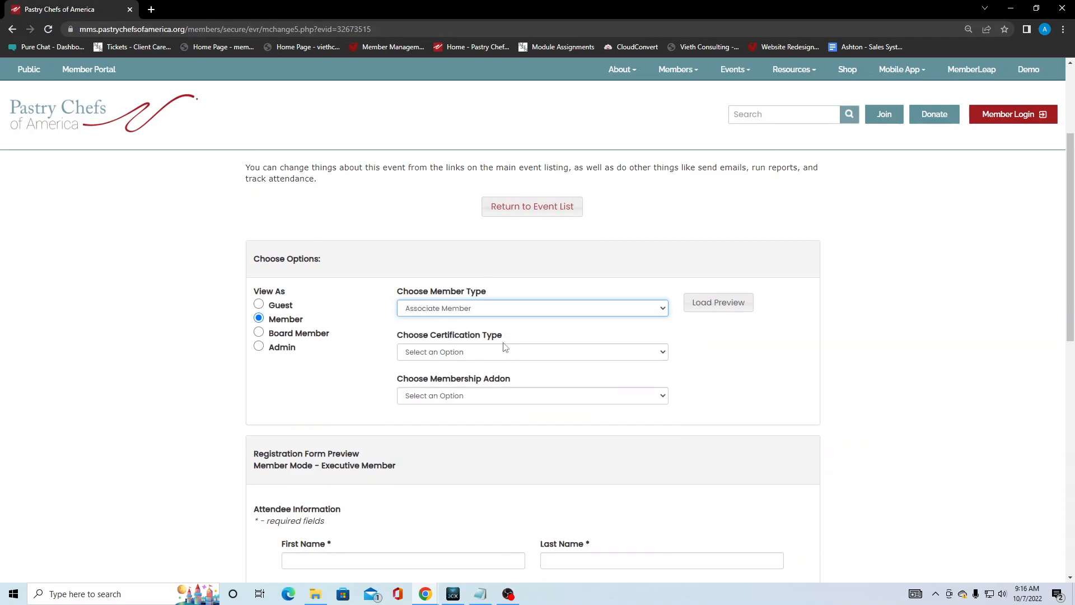
left_click(718, 303)
scroll(798, 350, "down", 5)
scroll(798, 349, "down", 4)
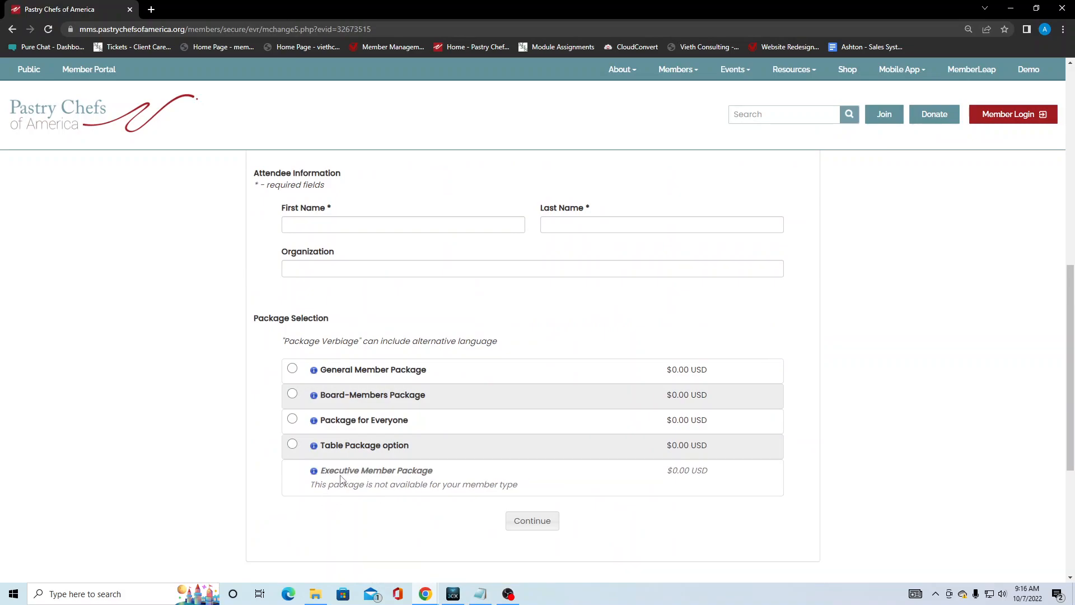
left_click_drag(529, 486, 297, 483)
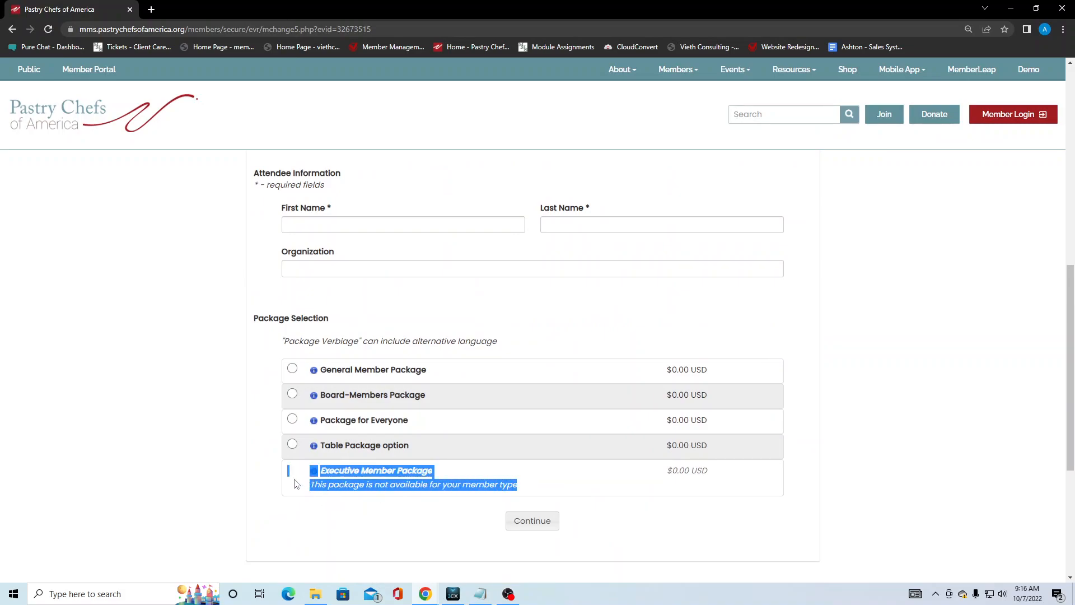
left_click(579, 481)
Load the registration form preview as a Board Member and review the package selection list
scroll(703, 482, "up", 7)
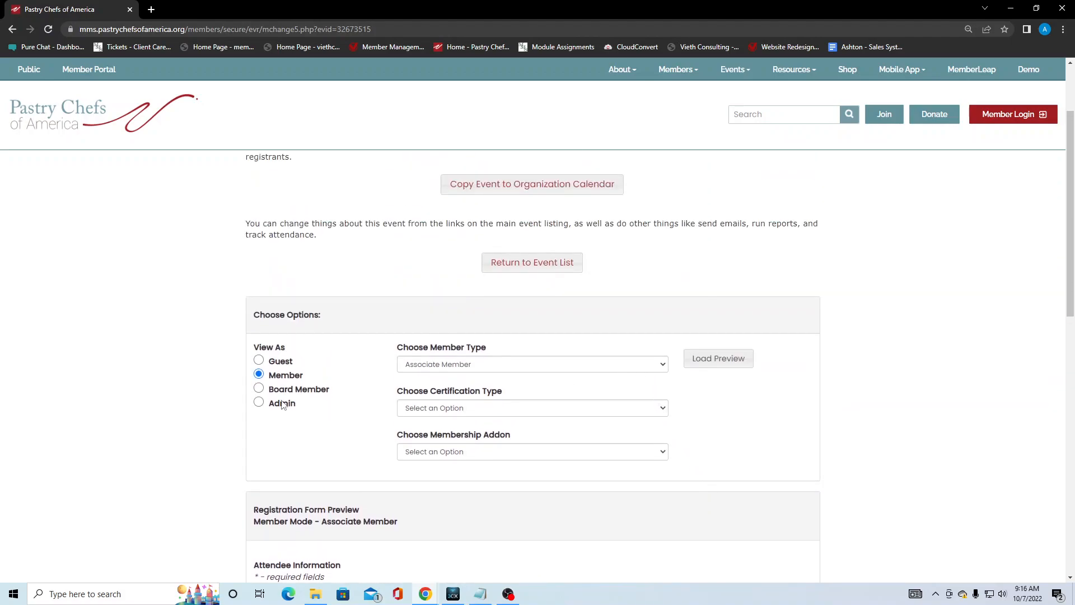
left_click(258, 388)
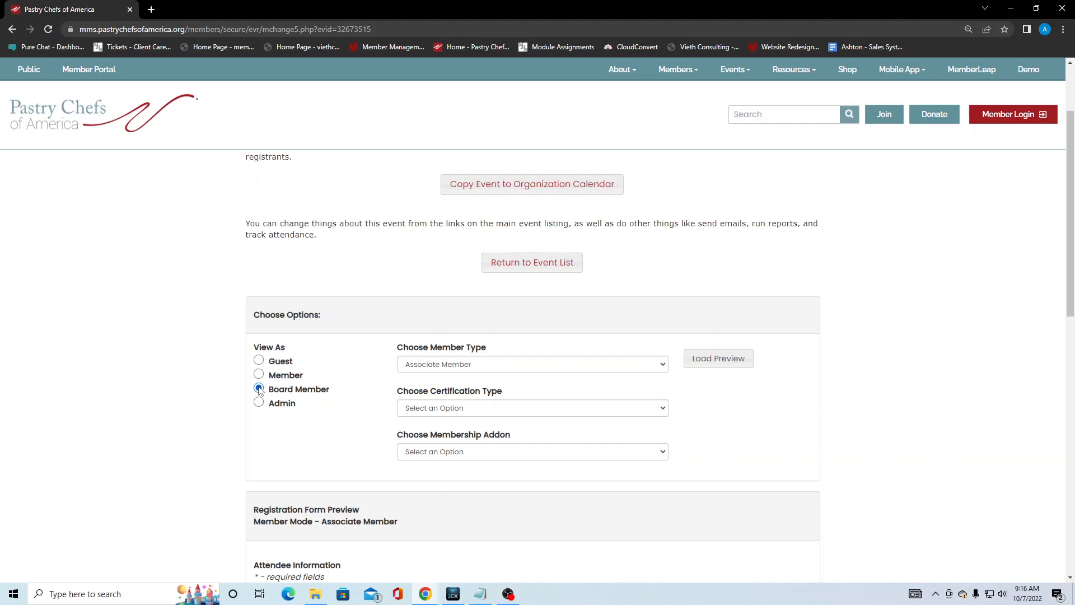
left_click(722, 360)
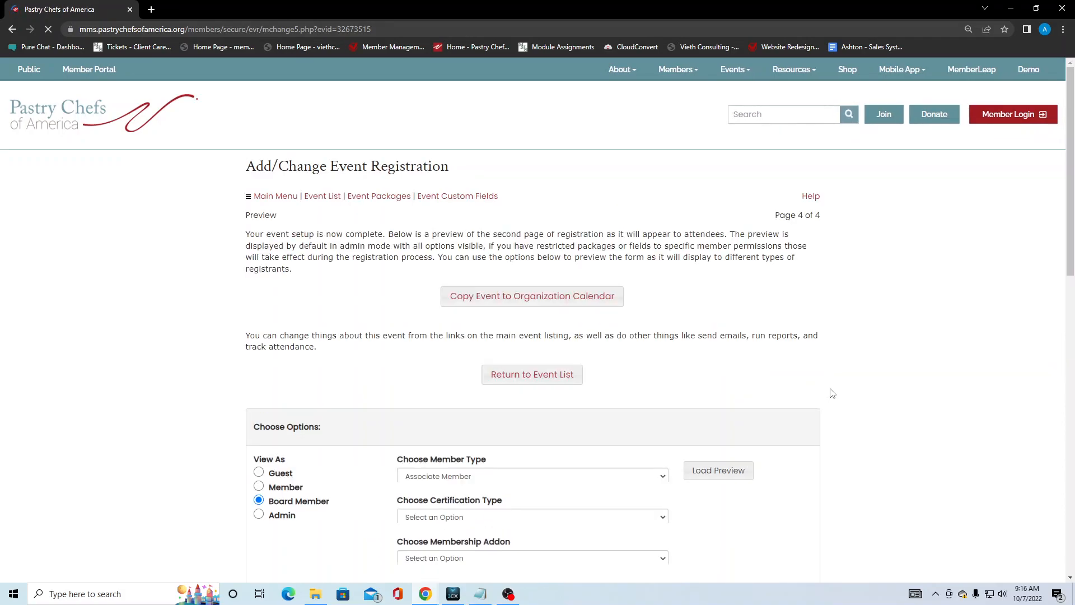
scroll(829, 392, "down", 5)
scroll(832, 393, "down", 5)
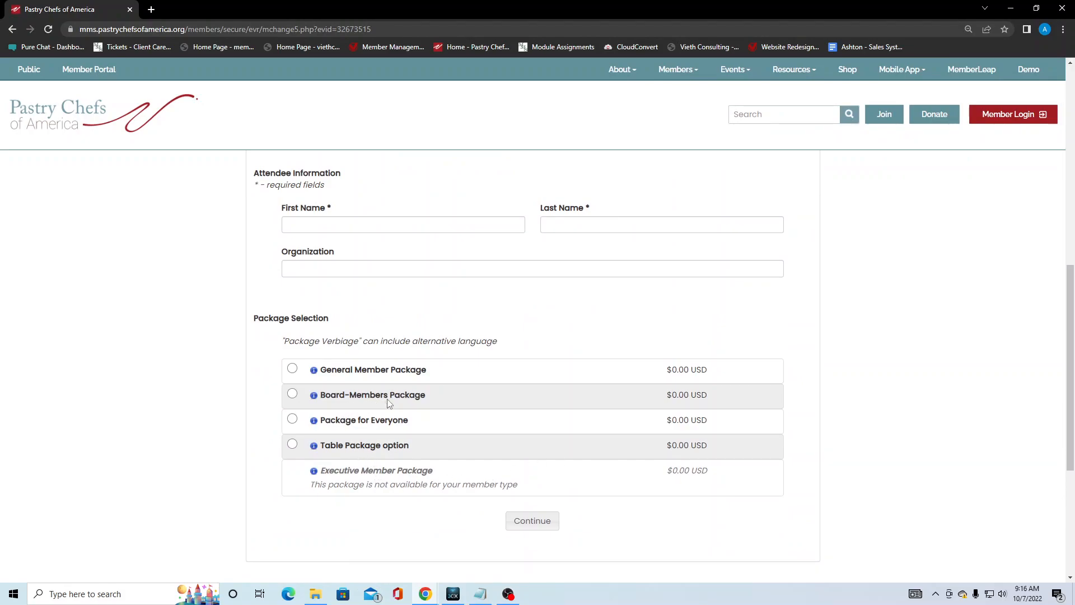
Switch the registration form preview back to Admin mode, reload it and view the form with its packages
scroll(811, 443, "up", 4)
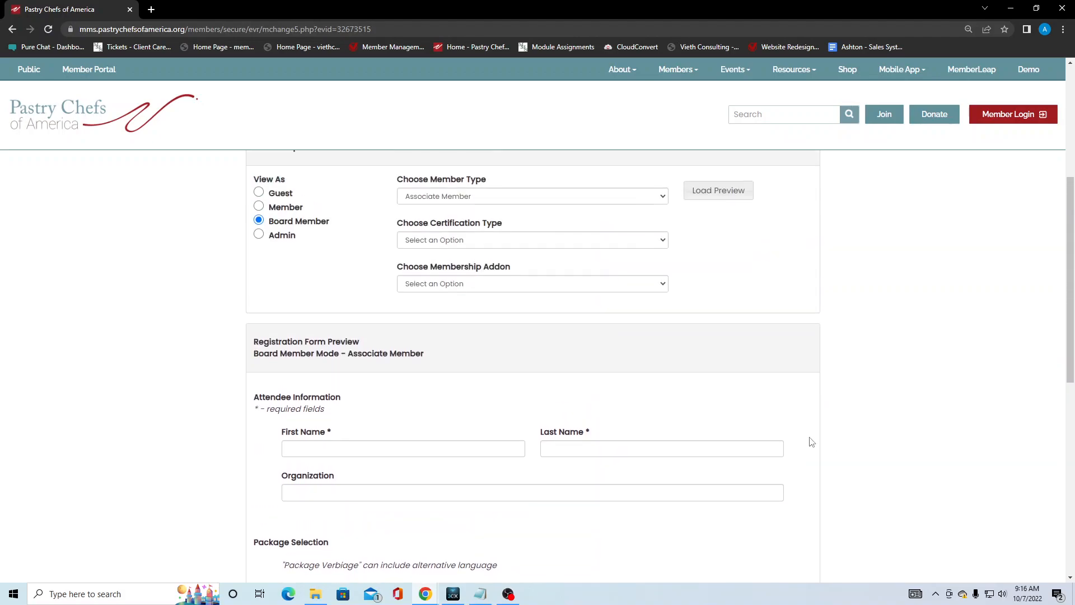
left_click(259, 194)
left_click_drag(307, 242, 293, 238)
left_click(267, 235)
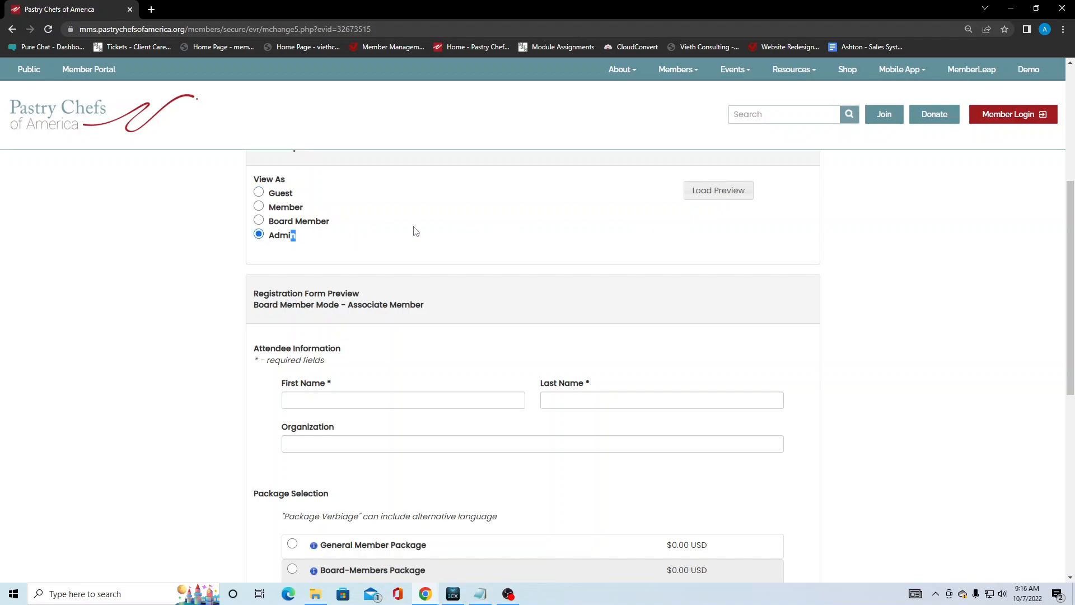
left_click(712, 196)
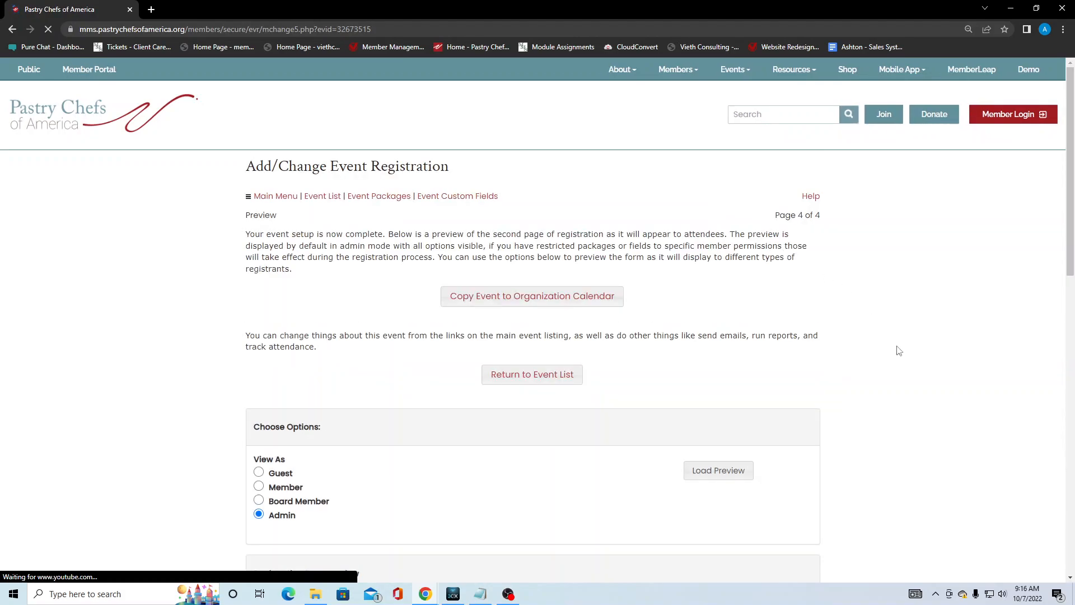
scroll(898, 348, "down", 3)
scroll(899, 351, "down", 6)
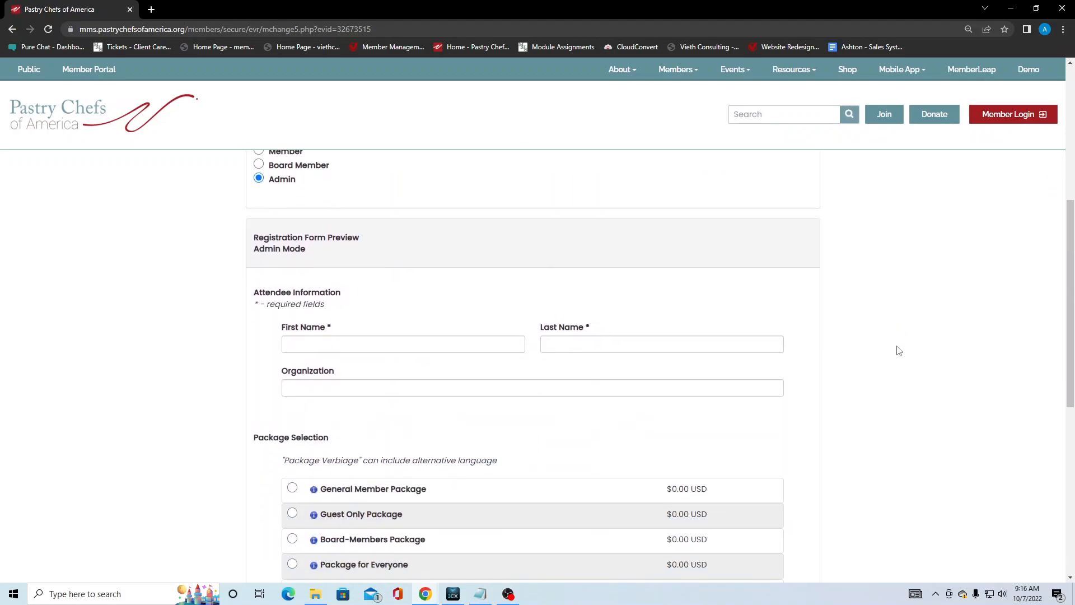